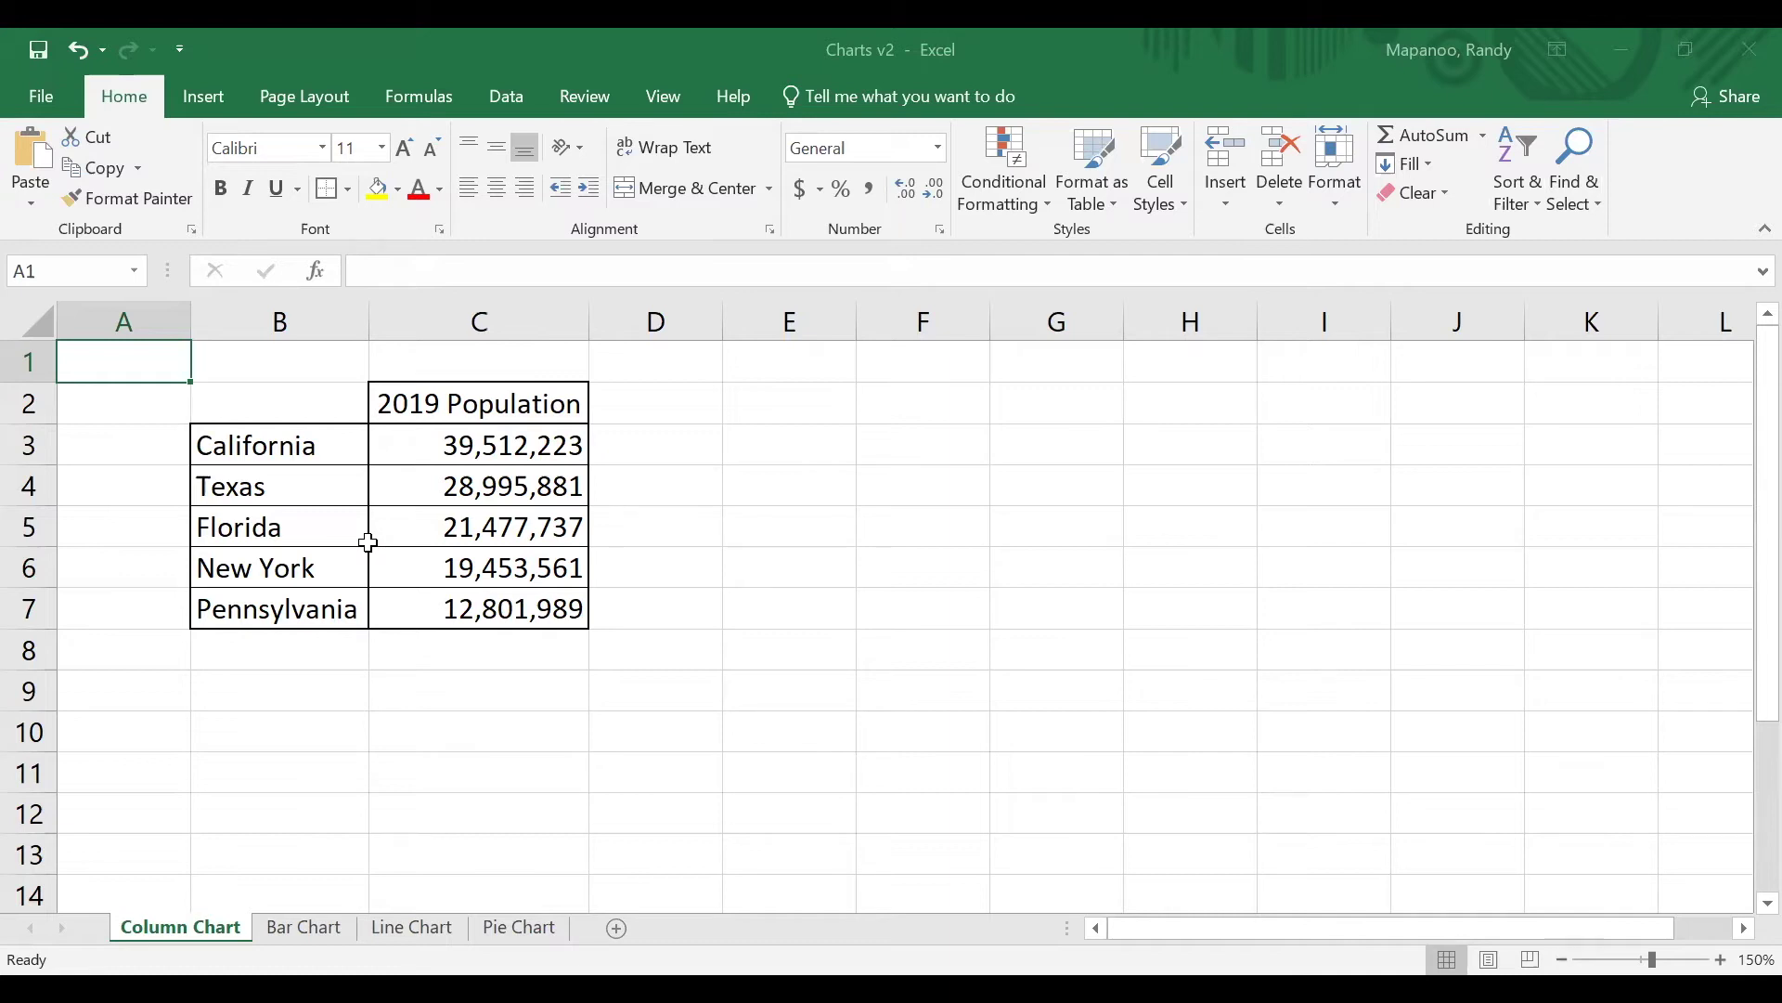
Step: Insert a 2-D Clustered Column chart of the five states' 2019 populations from B2:C7
left_click(298, 408)
left_click_drag(298, 408, 451, 603)
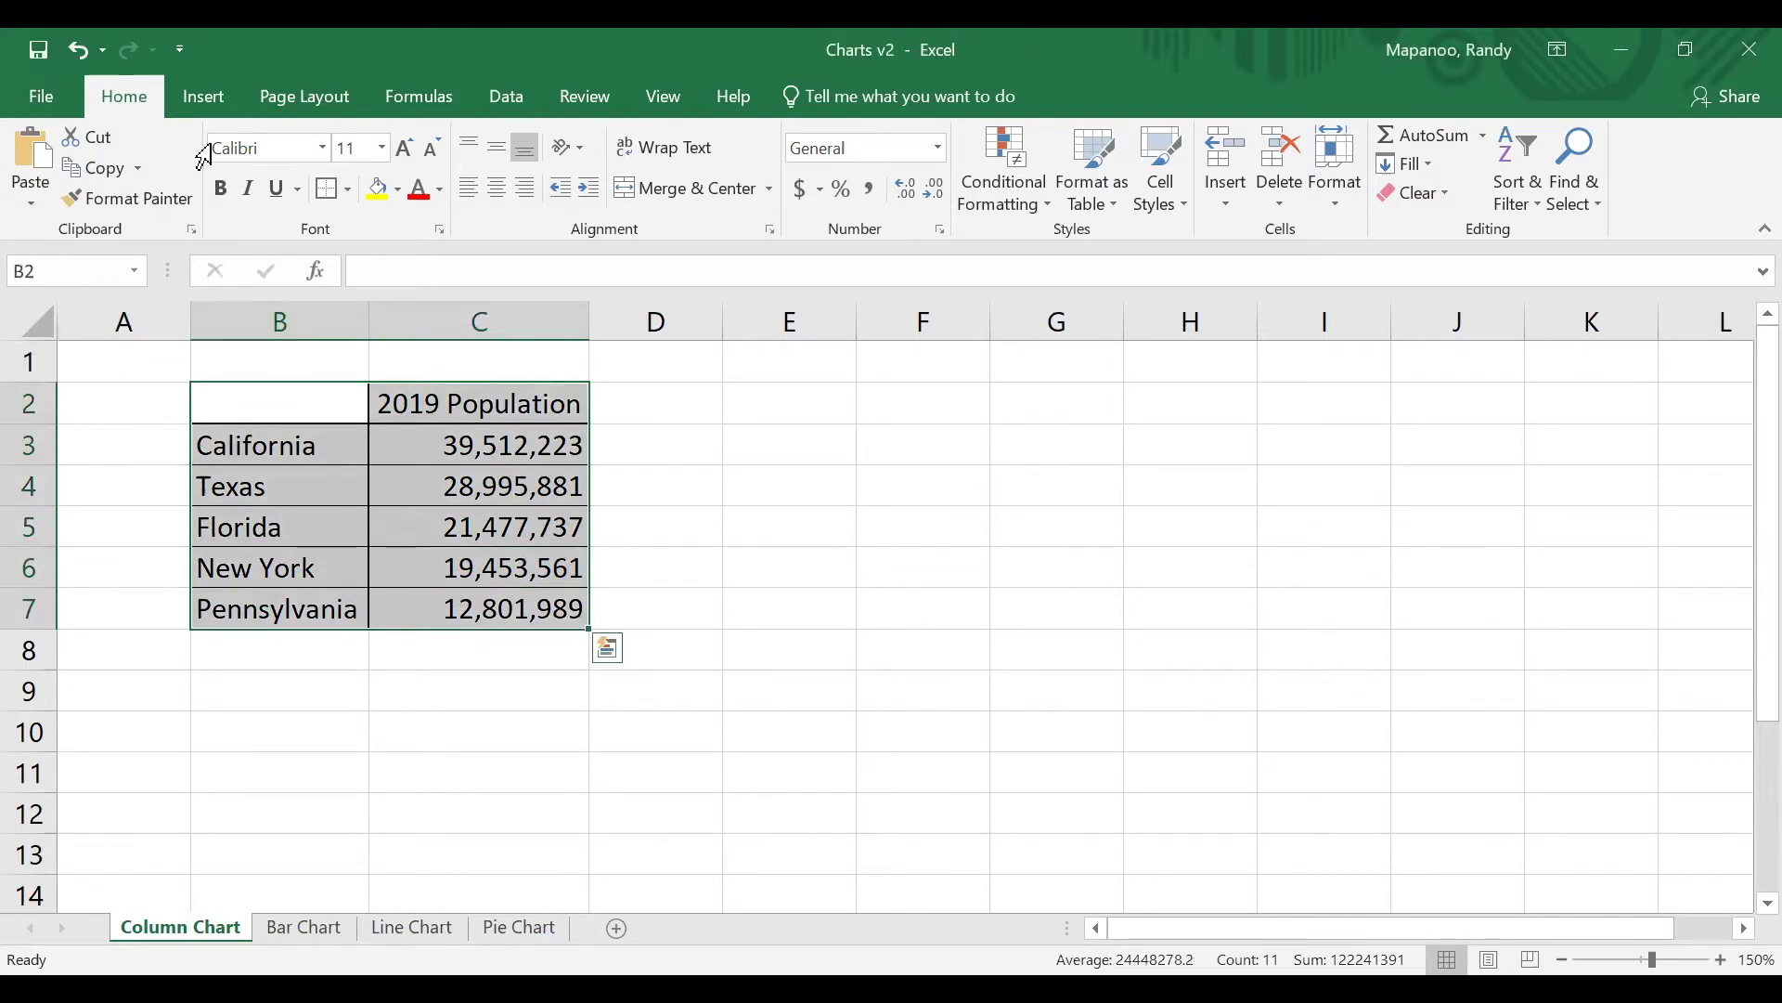
left_click(203, 98)
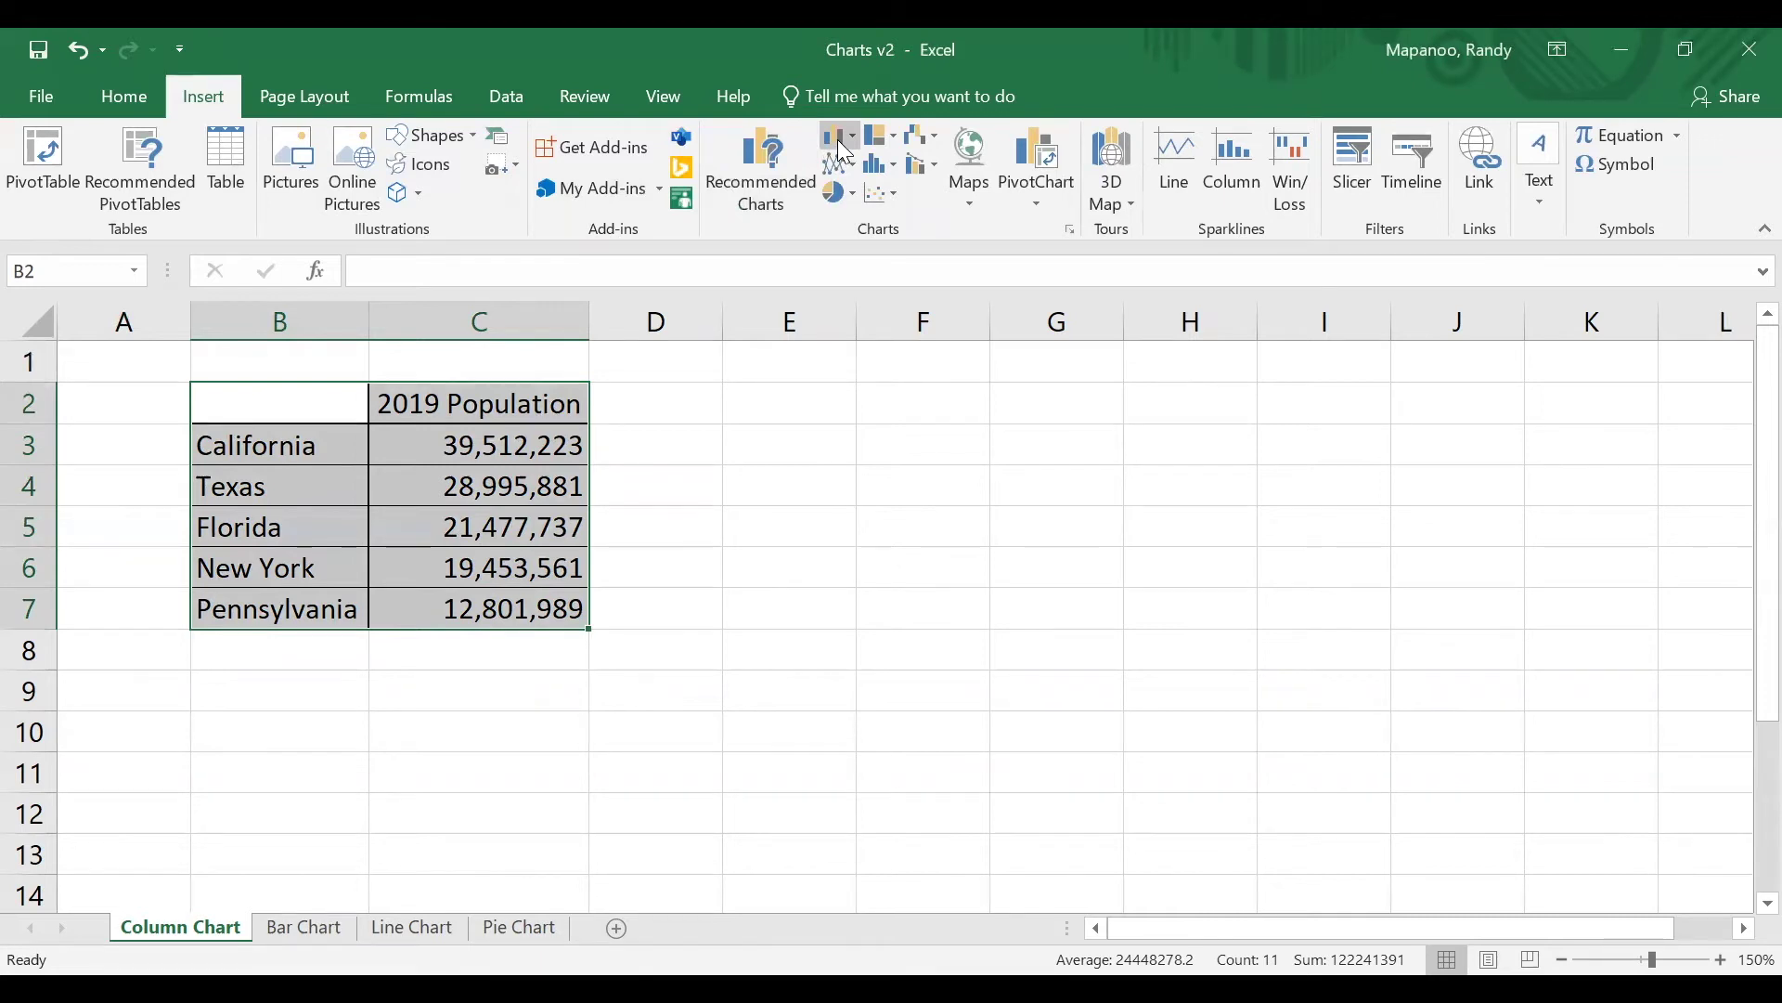
left_click(840, 145)
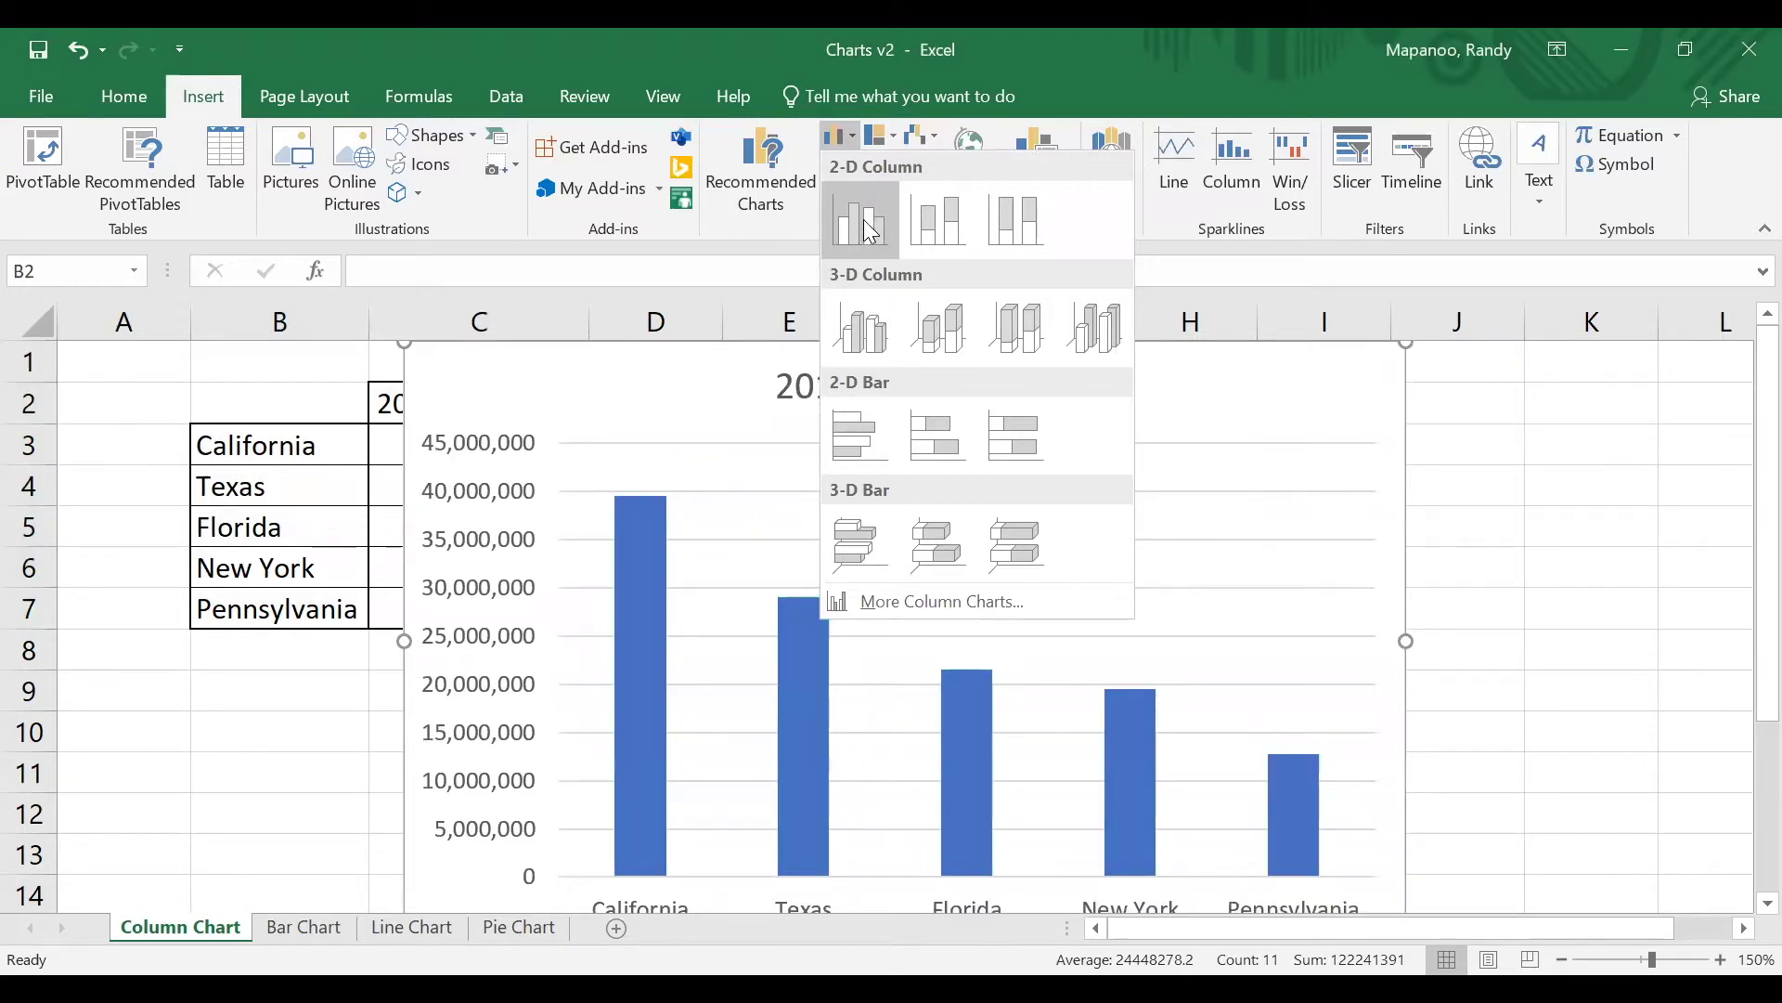
left_click(863, 226)
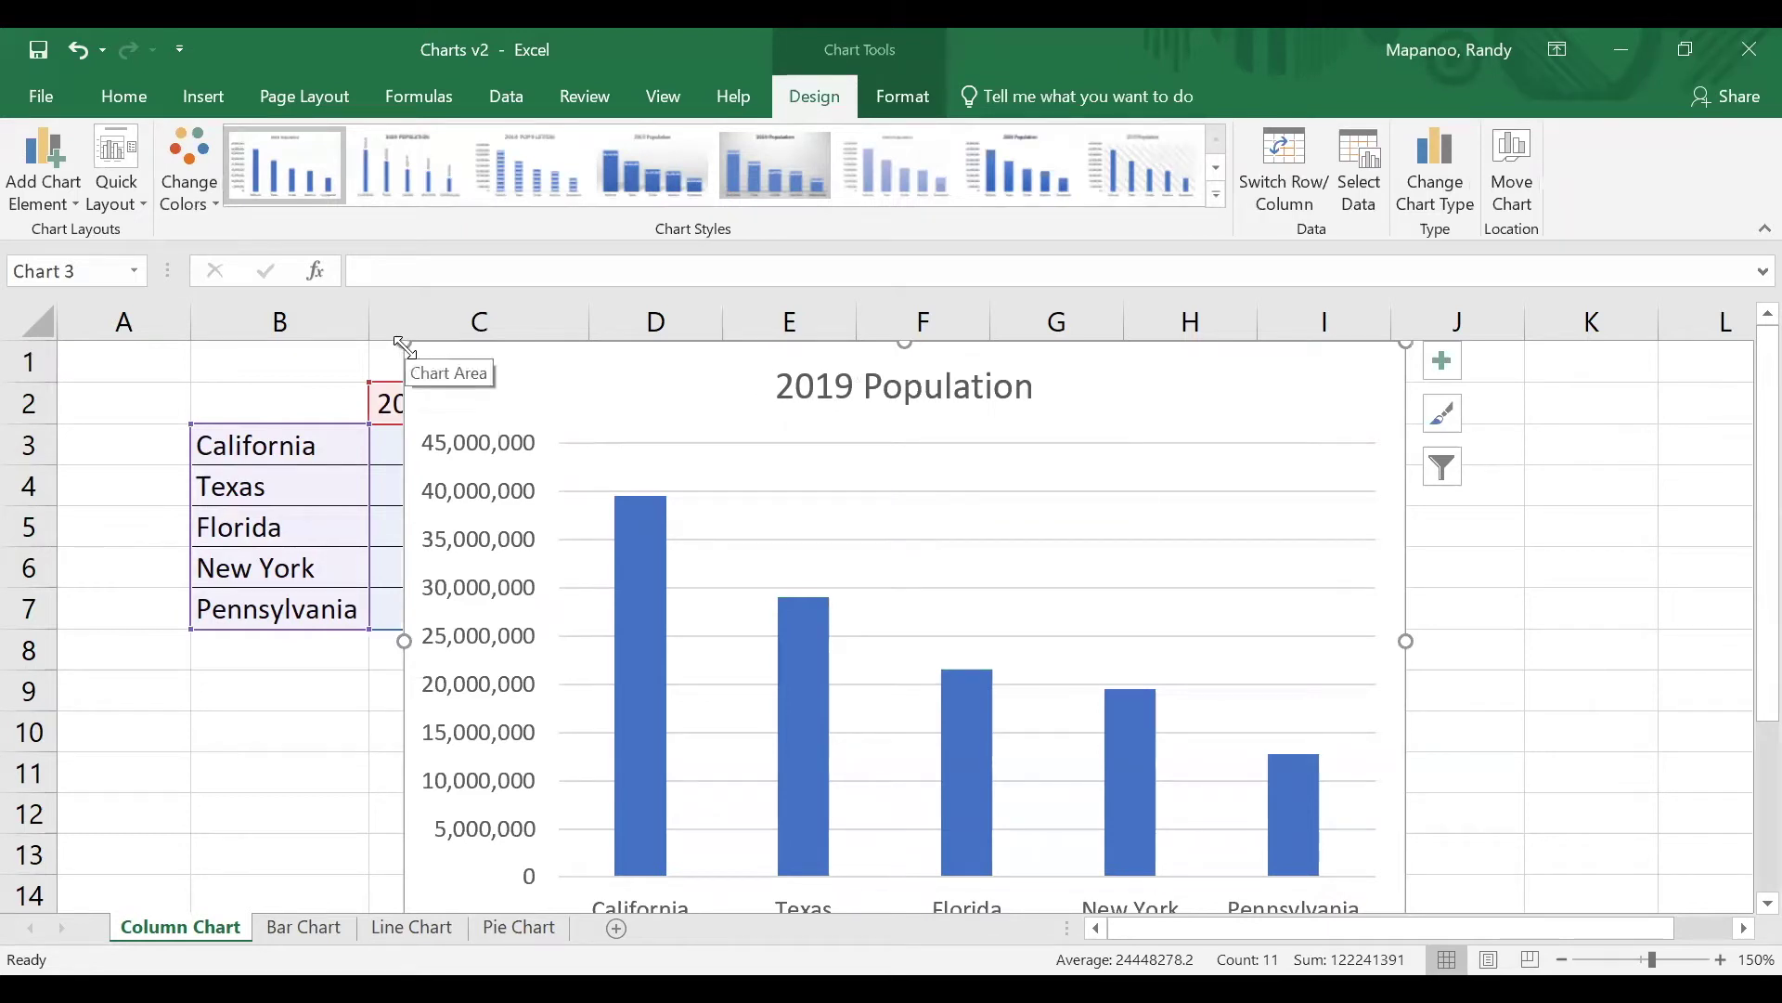
Step: Shrink the column chart from its top-left corner and move it up beside the population table
left_click_drag(399, 345, 598, 479)
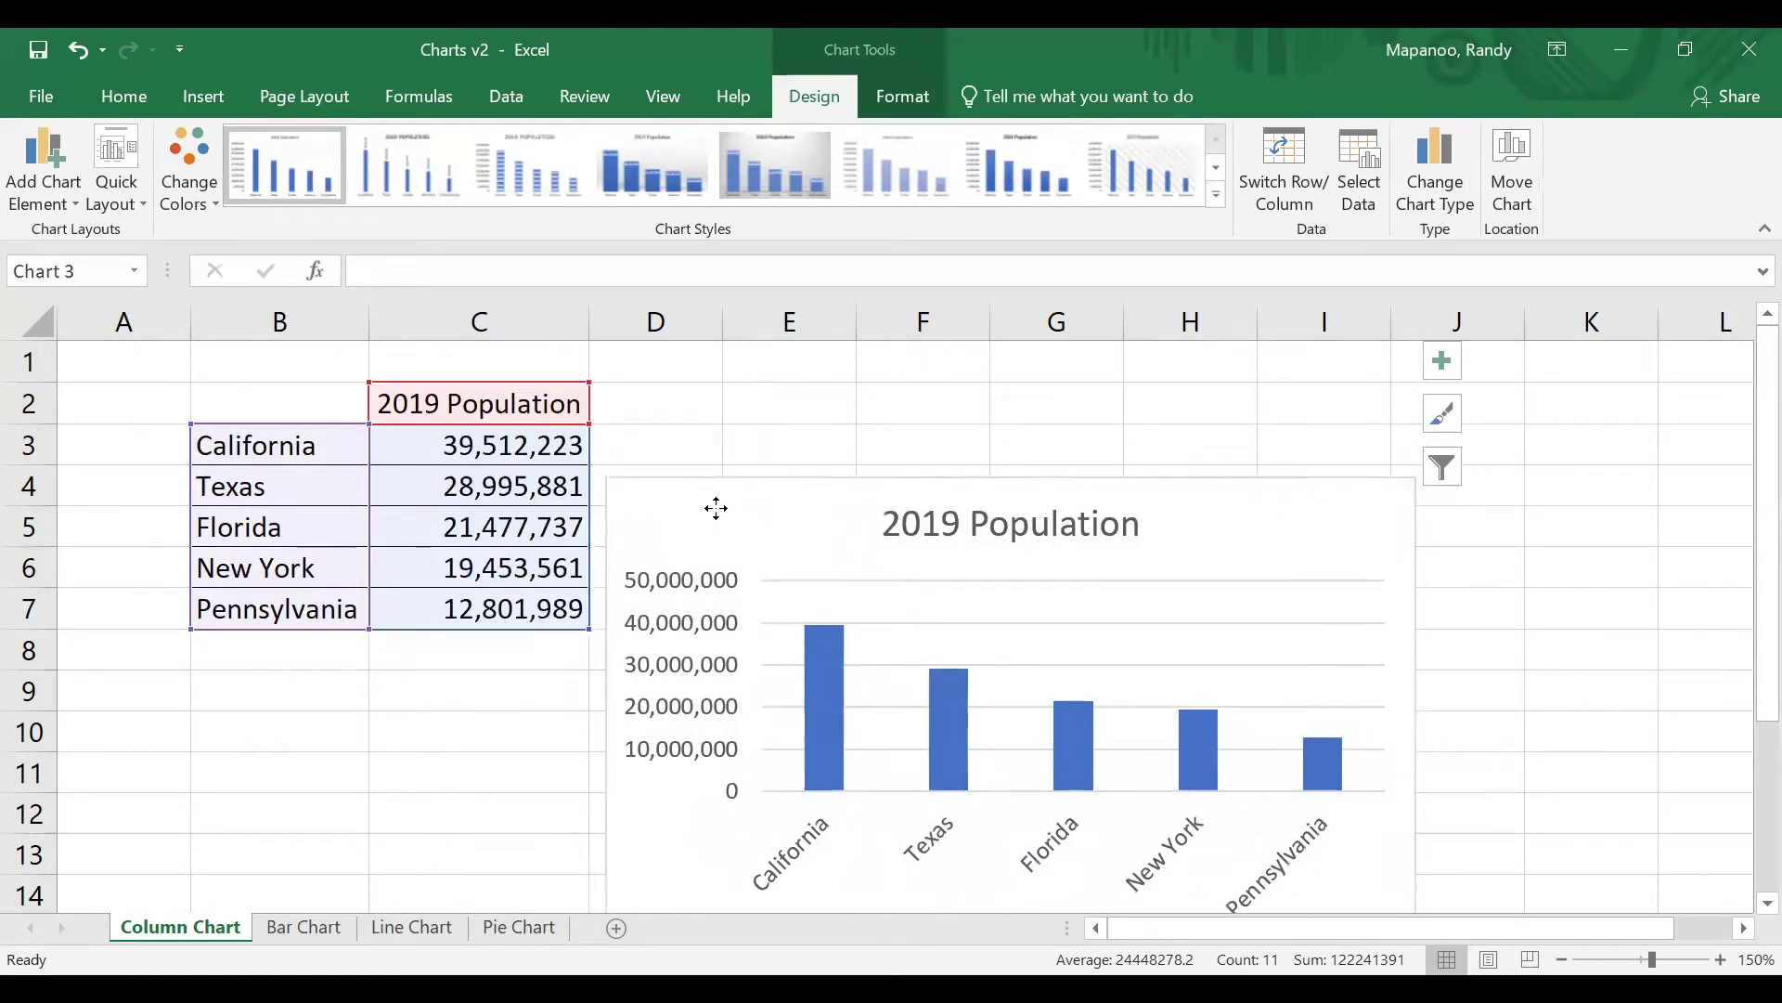
left_click_drag(716, 509, 748, 424)
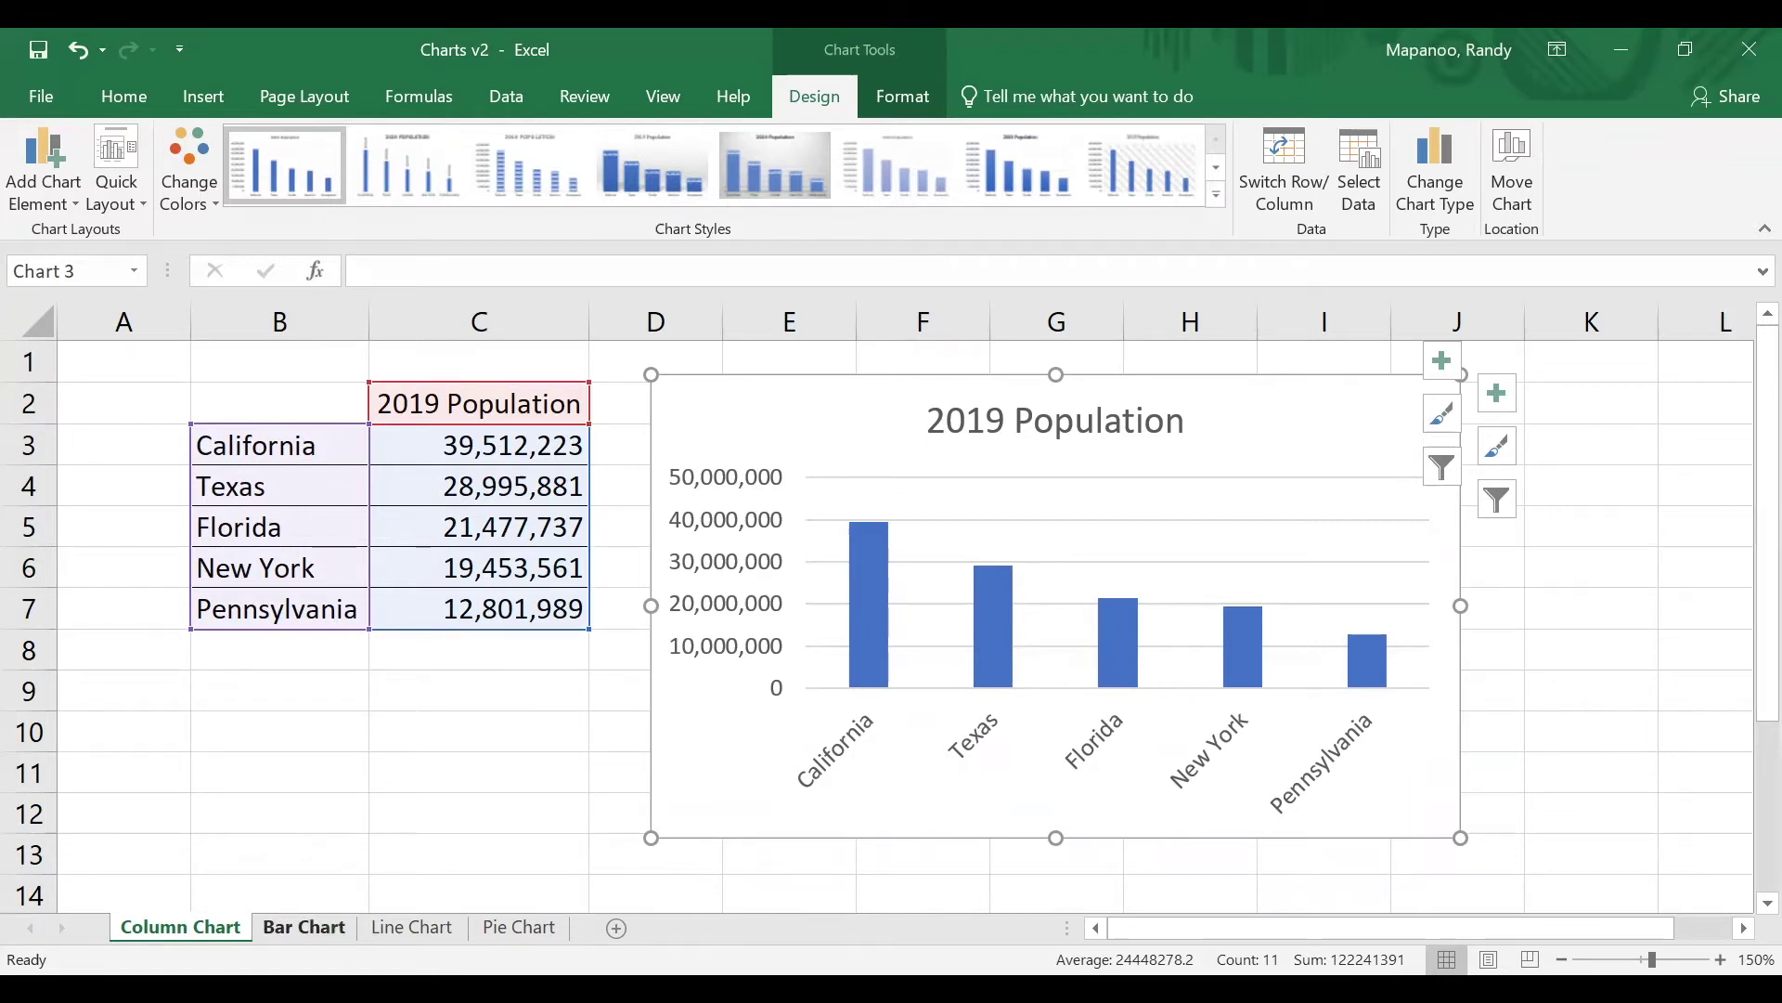
Step: On the Bar Chart sheet, insert a Clustered Column chart of the twelve states' populations (B2:C14), moved right of the table
left_click(304, 926)
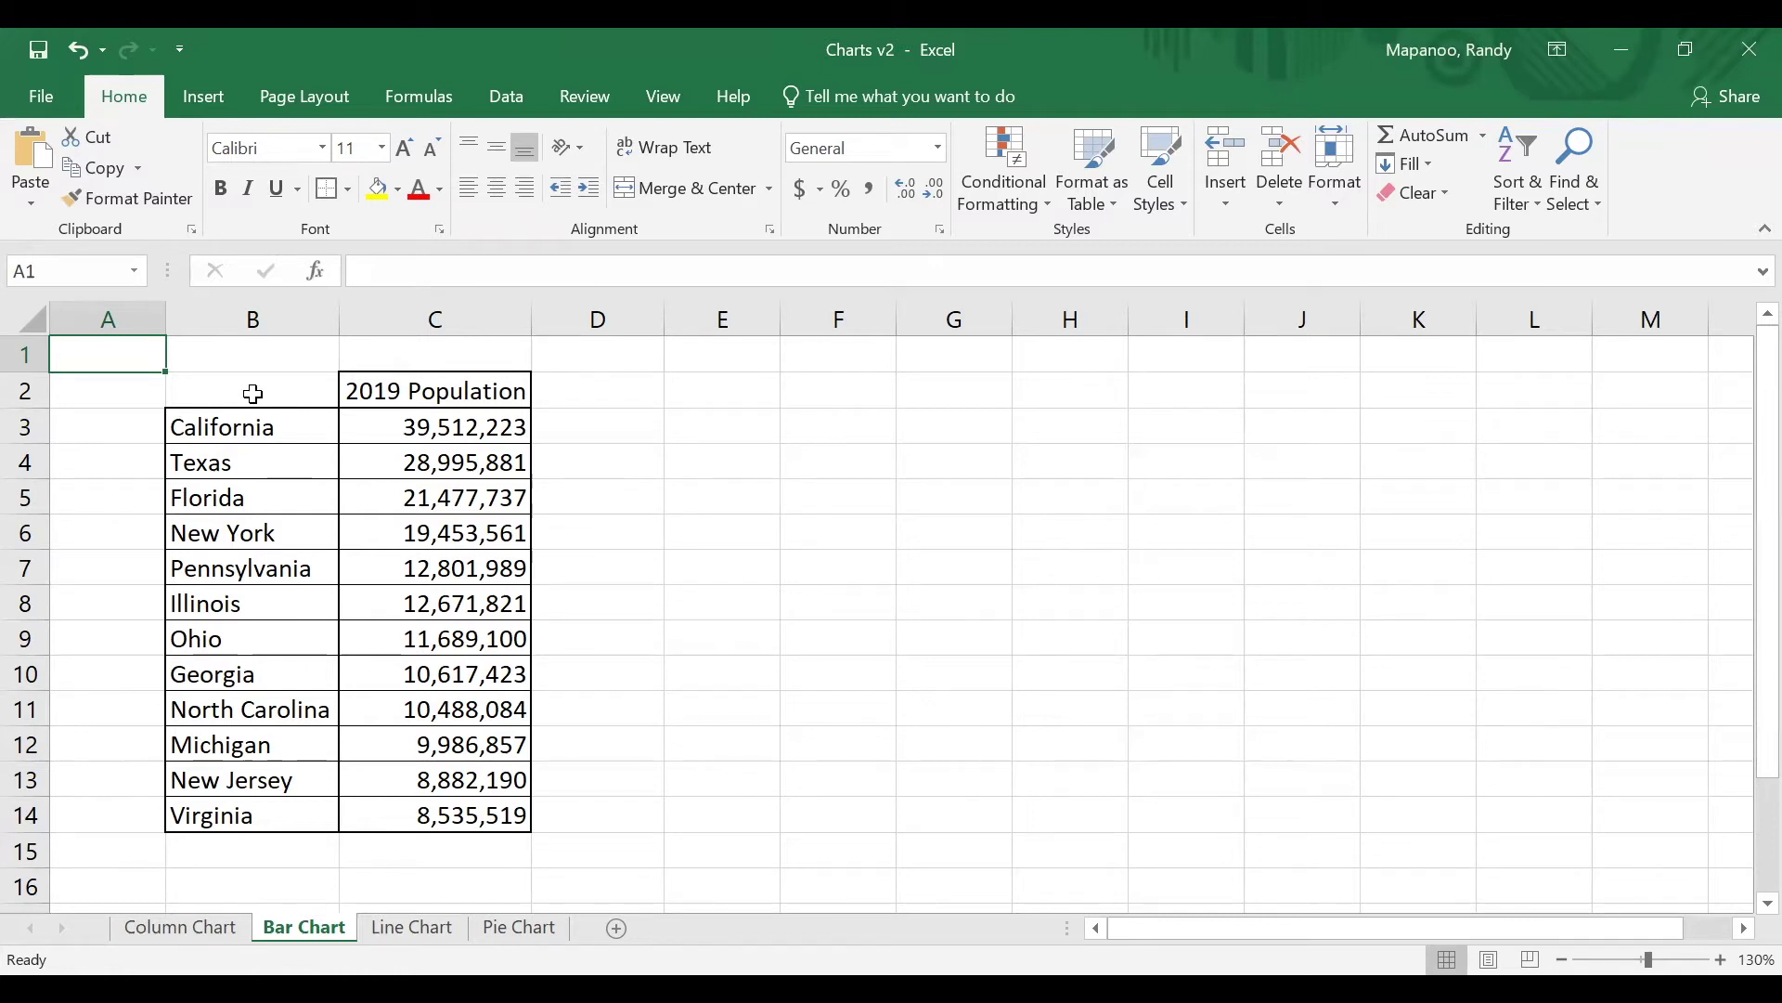
mouse_move(252, 393)
left_mouse_down()
mouse_move(416, 685)
mouse_move(421, 806)
left_mouse_up()
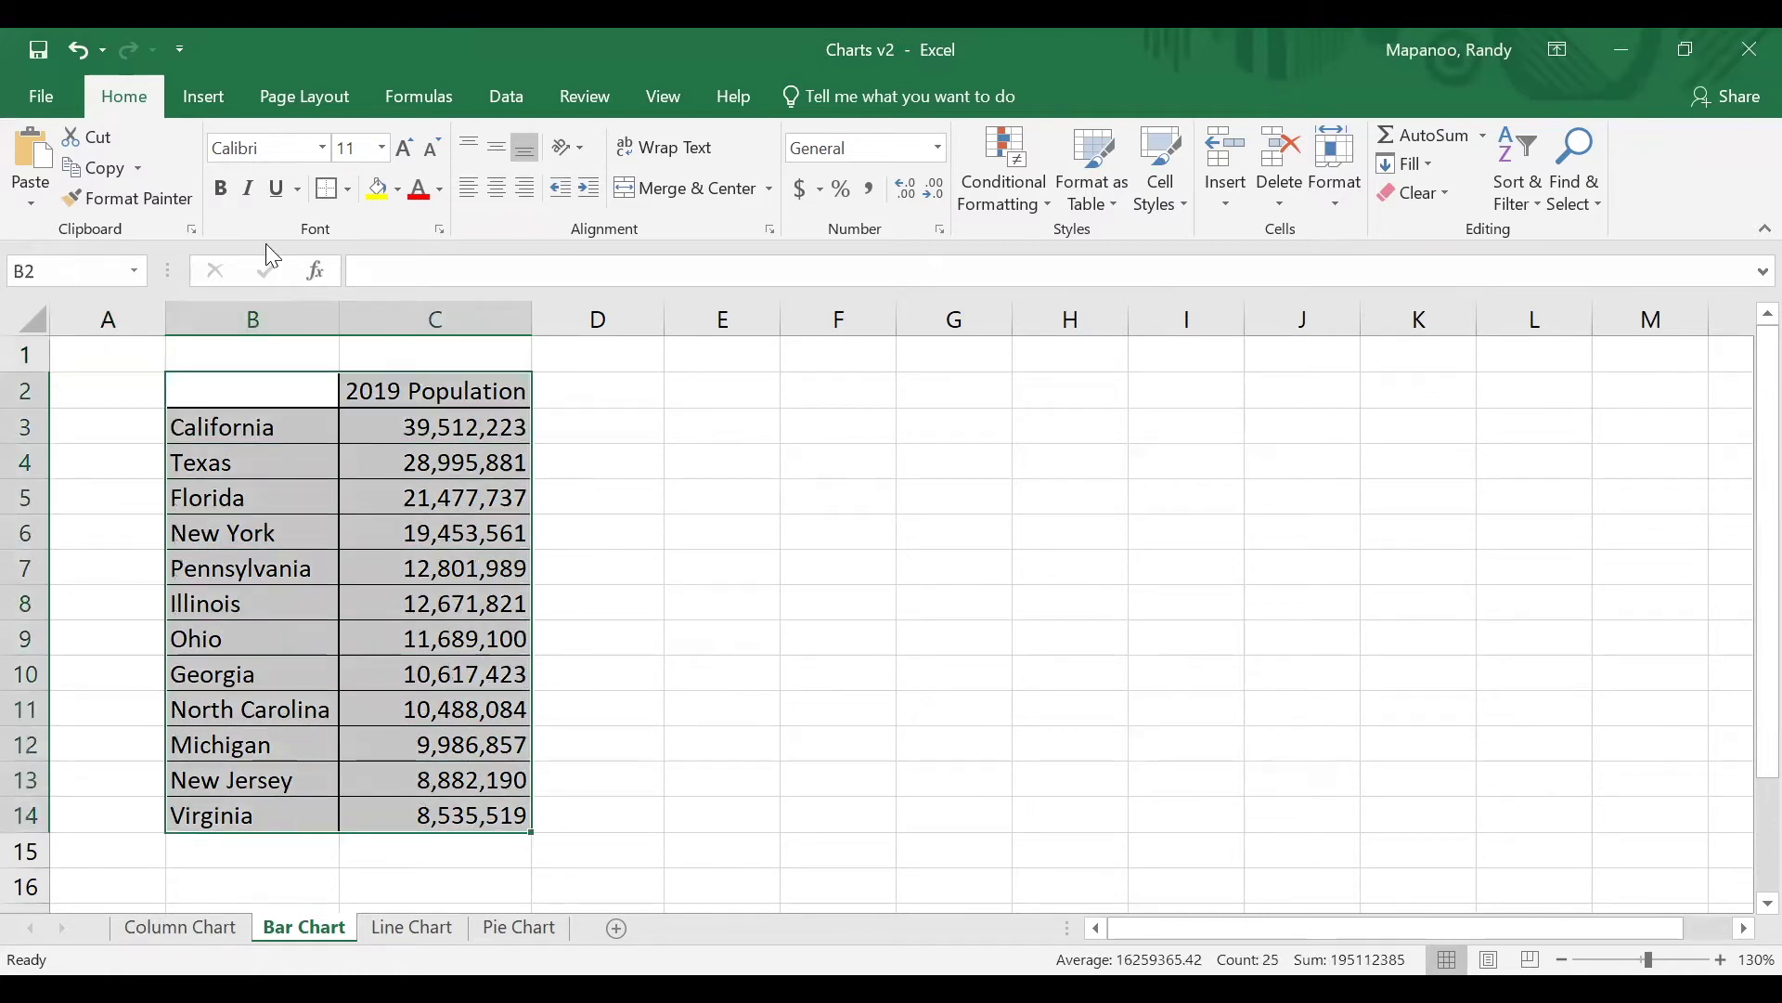
left_click(210, 105)
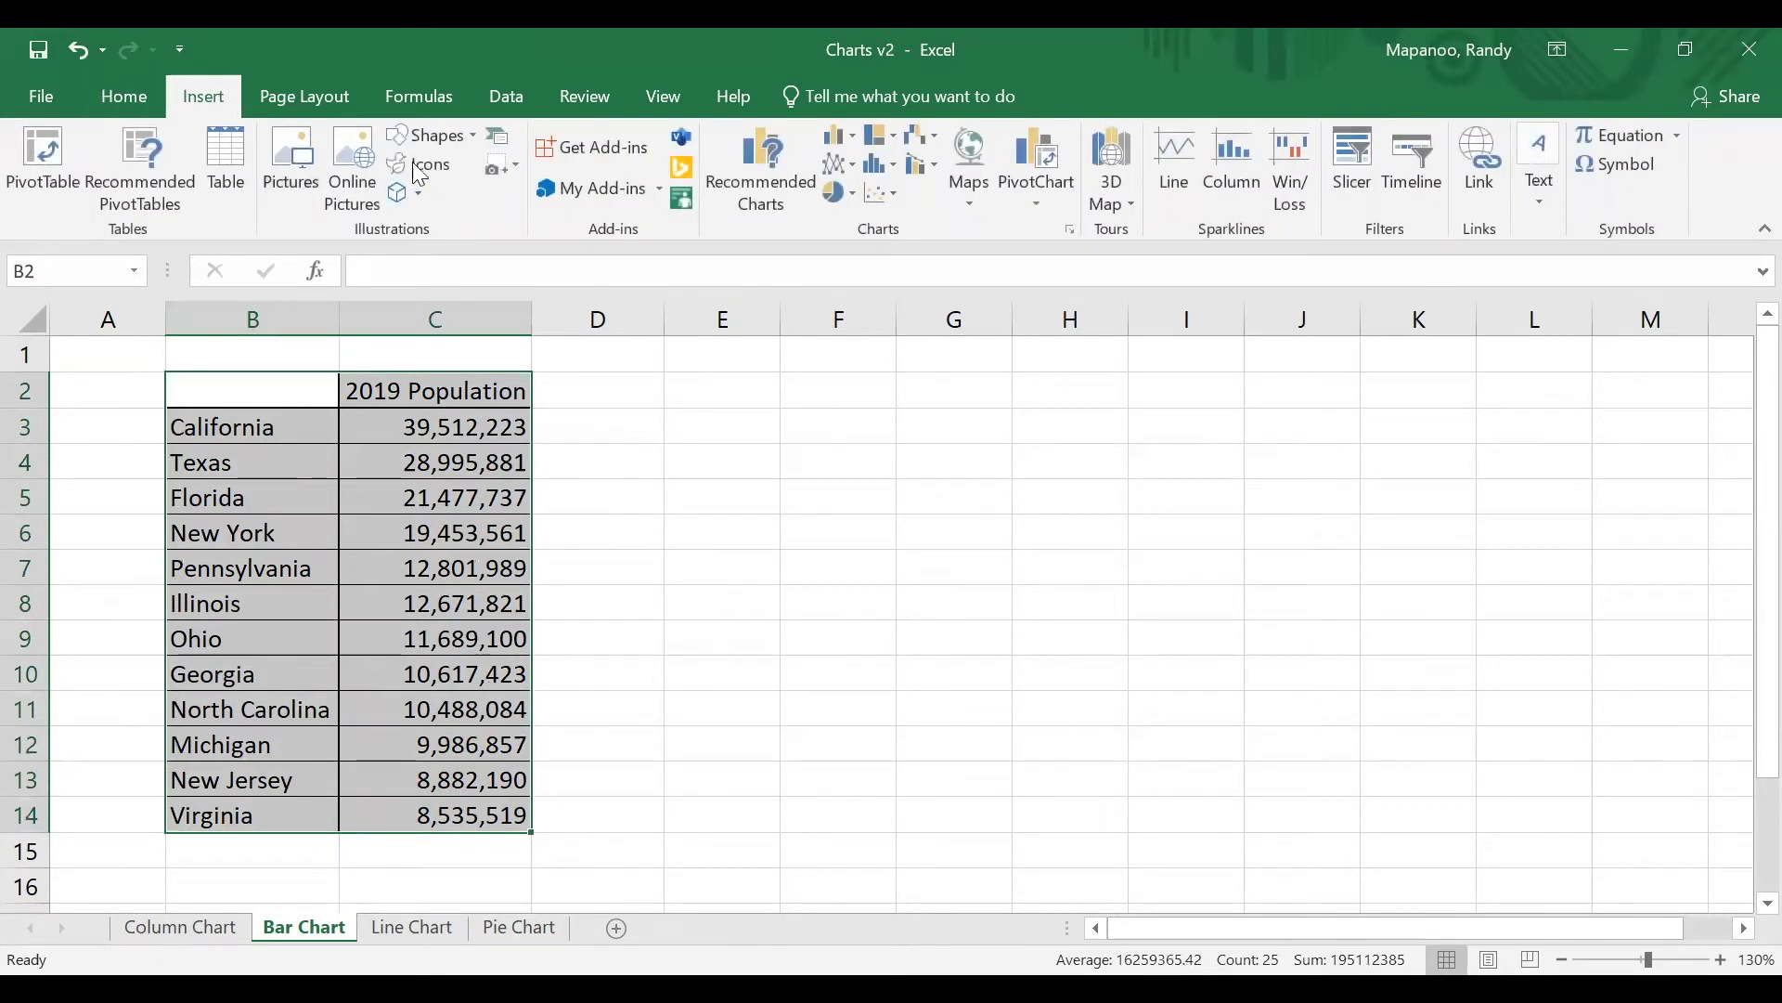
left_click(825, 141)
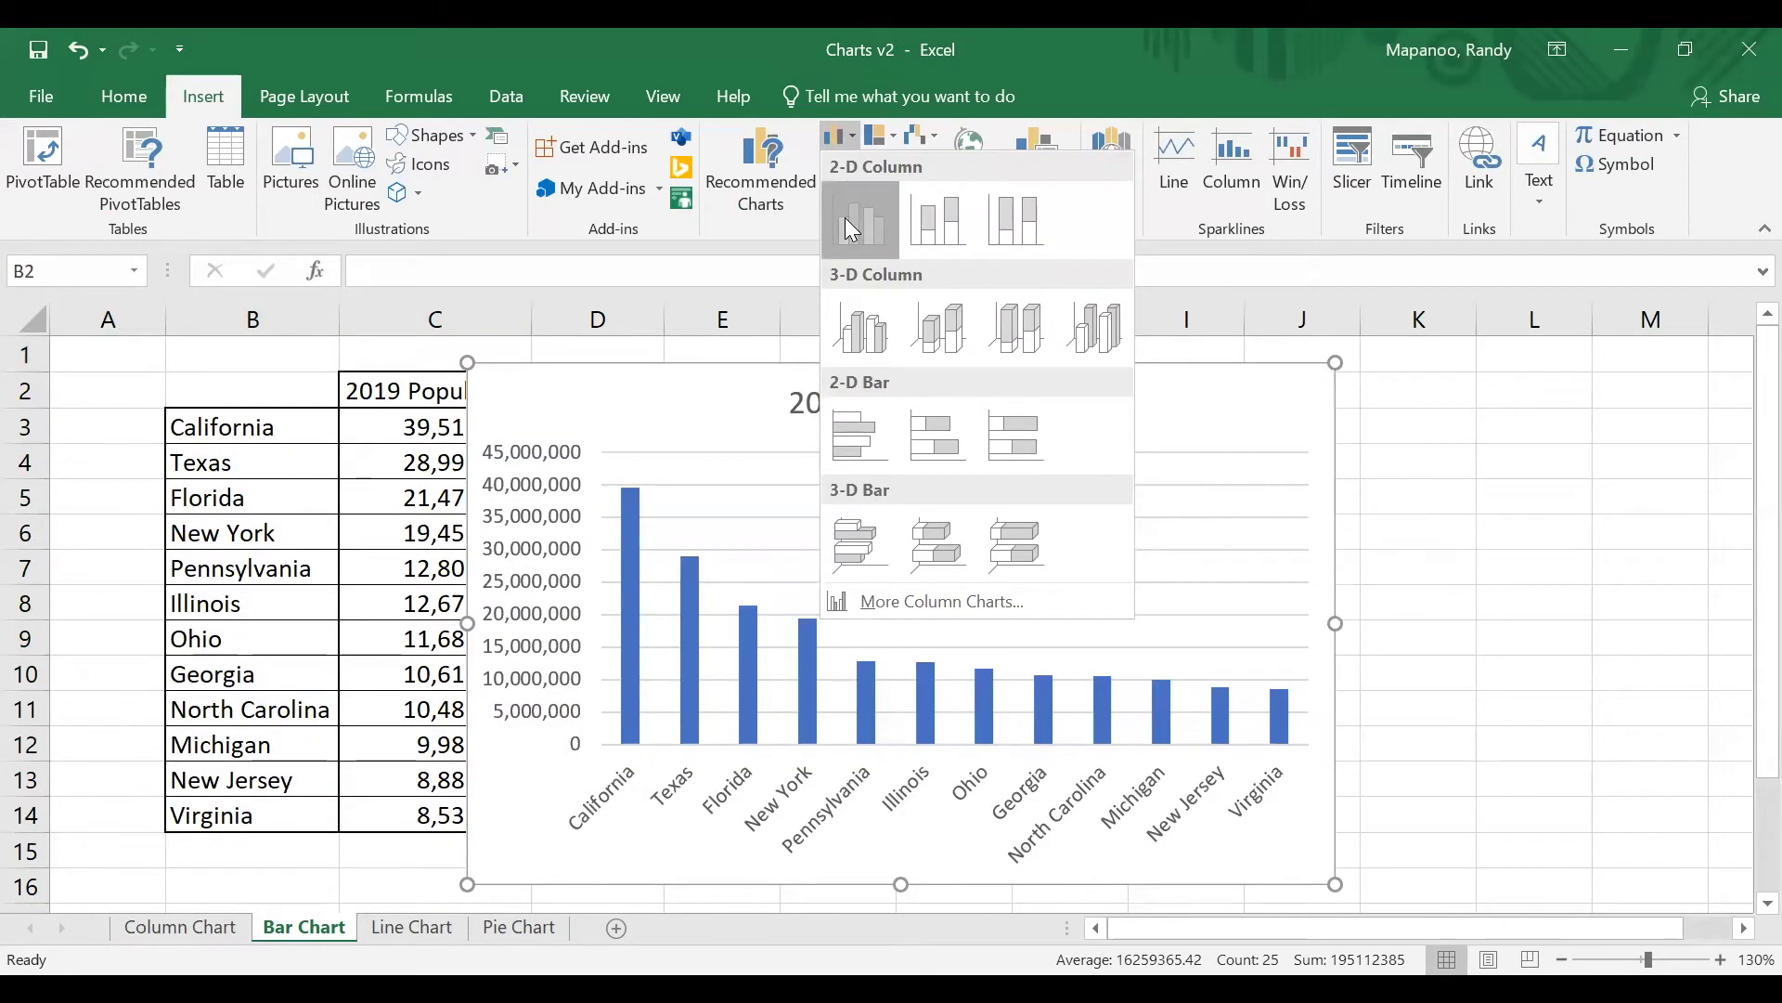
left_click(846, 218)
left_click_drag(648, 396, 756, 387)
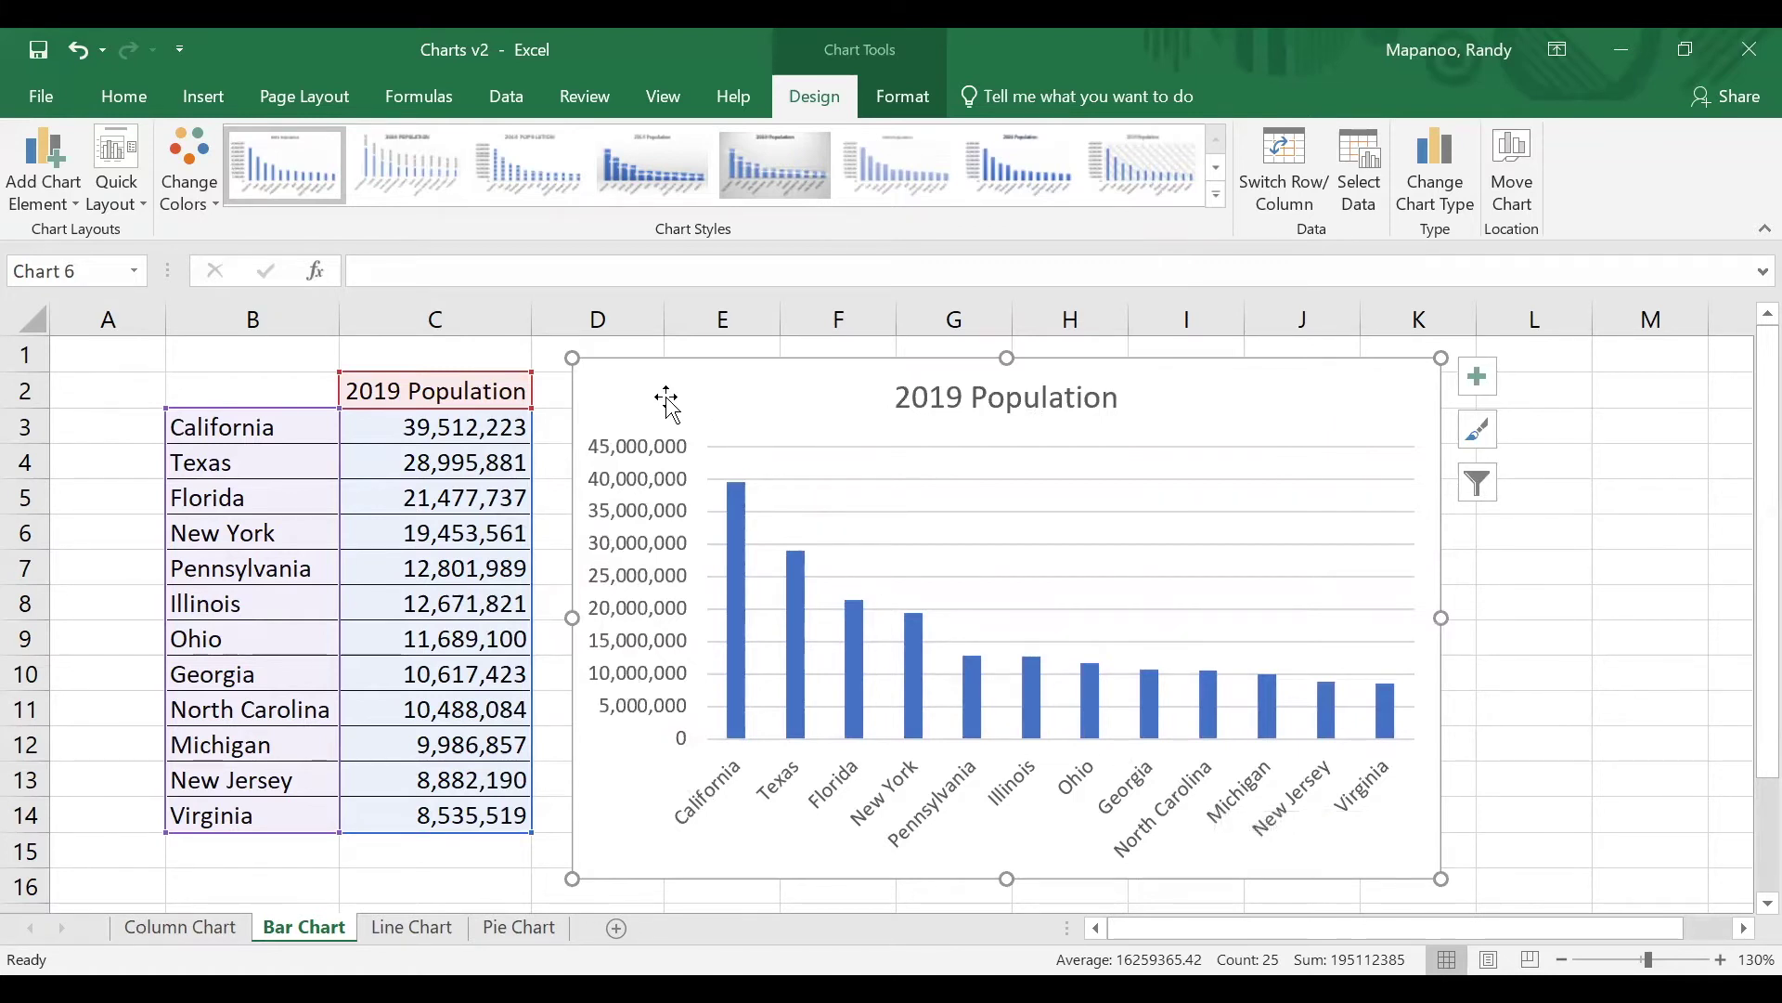
Step: Remove the column chart and insert a 2-D Clustered Bar chart instead, placed right of the table
key("Delete")
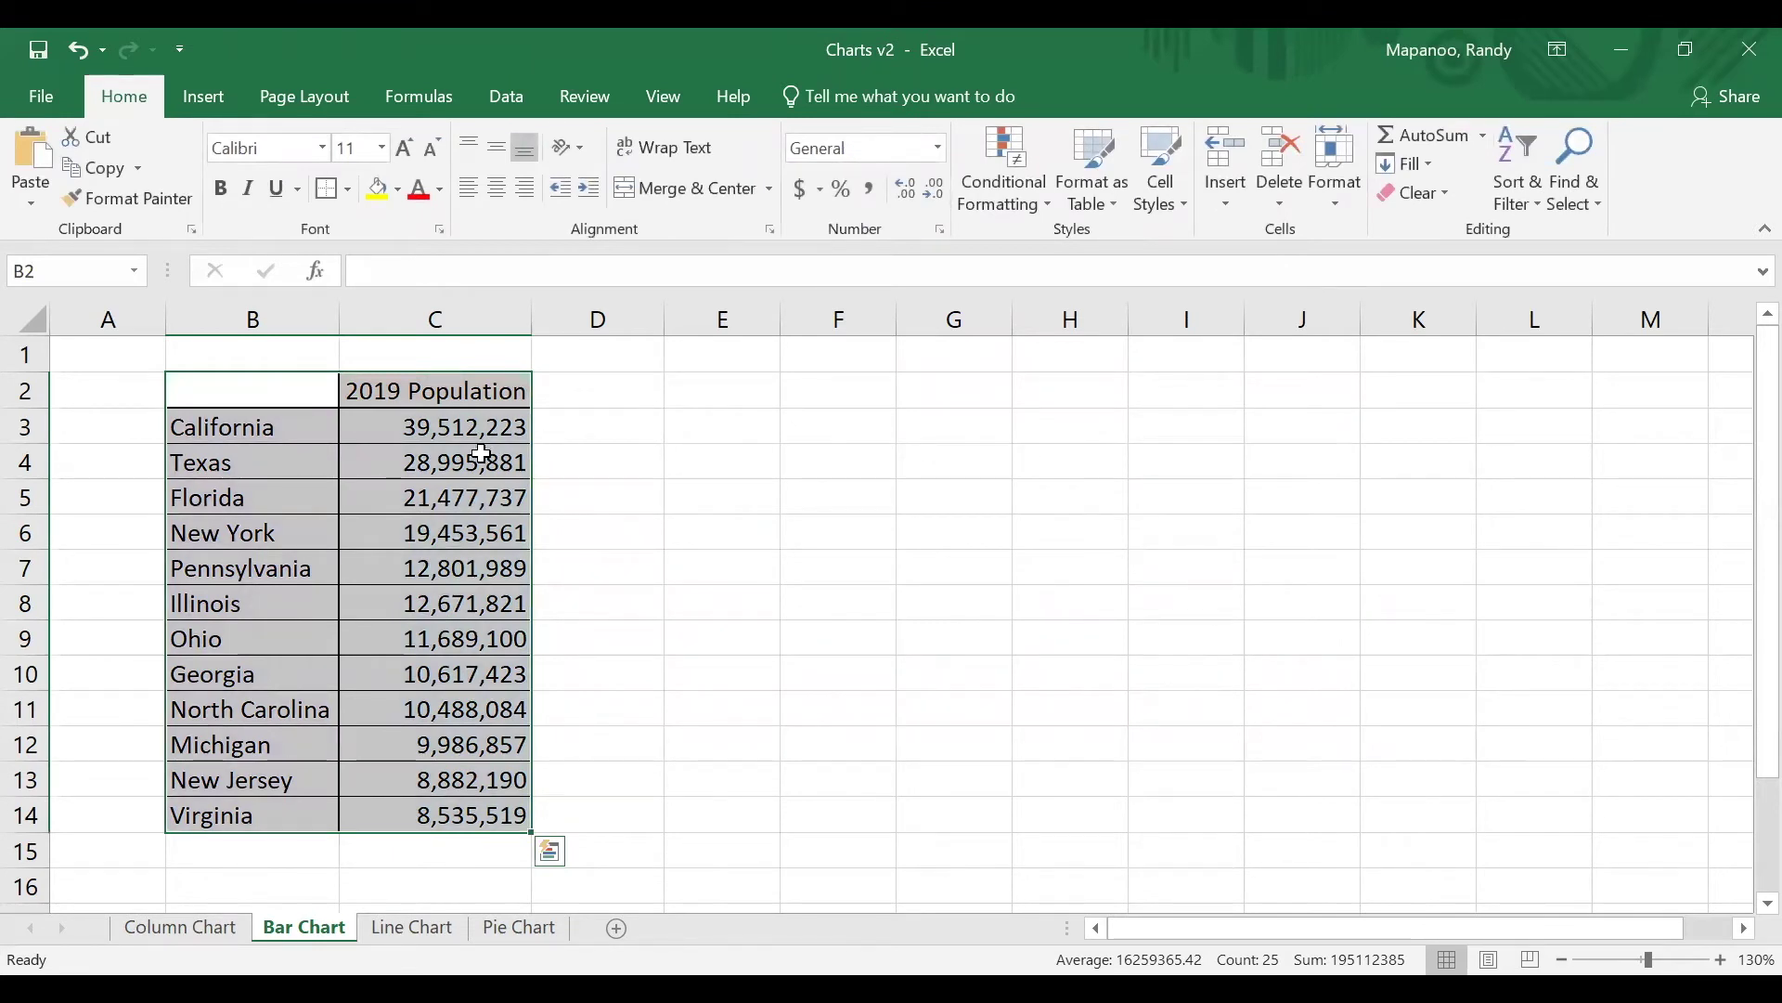
left_click(203, 97)
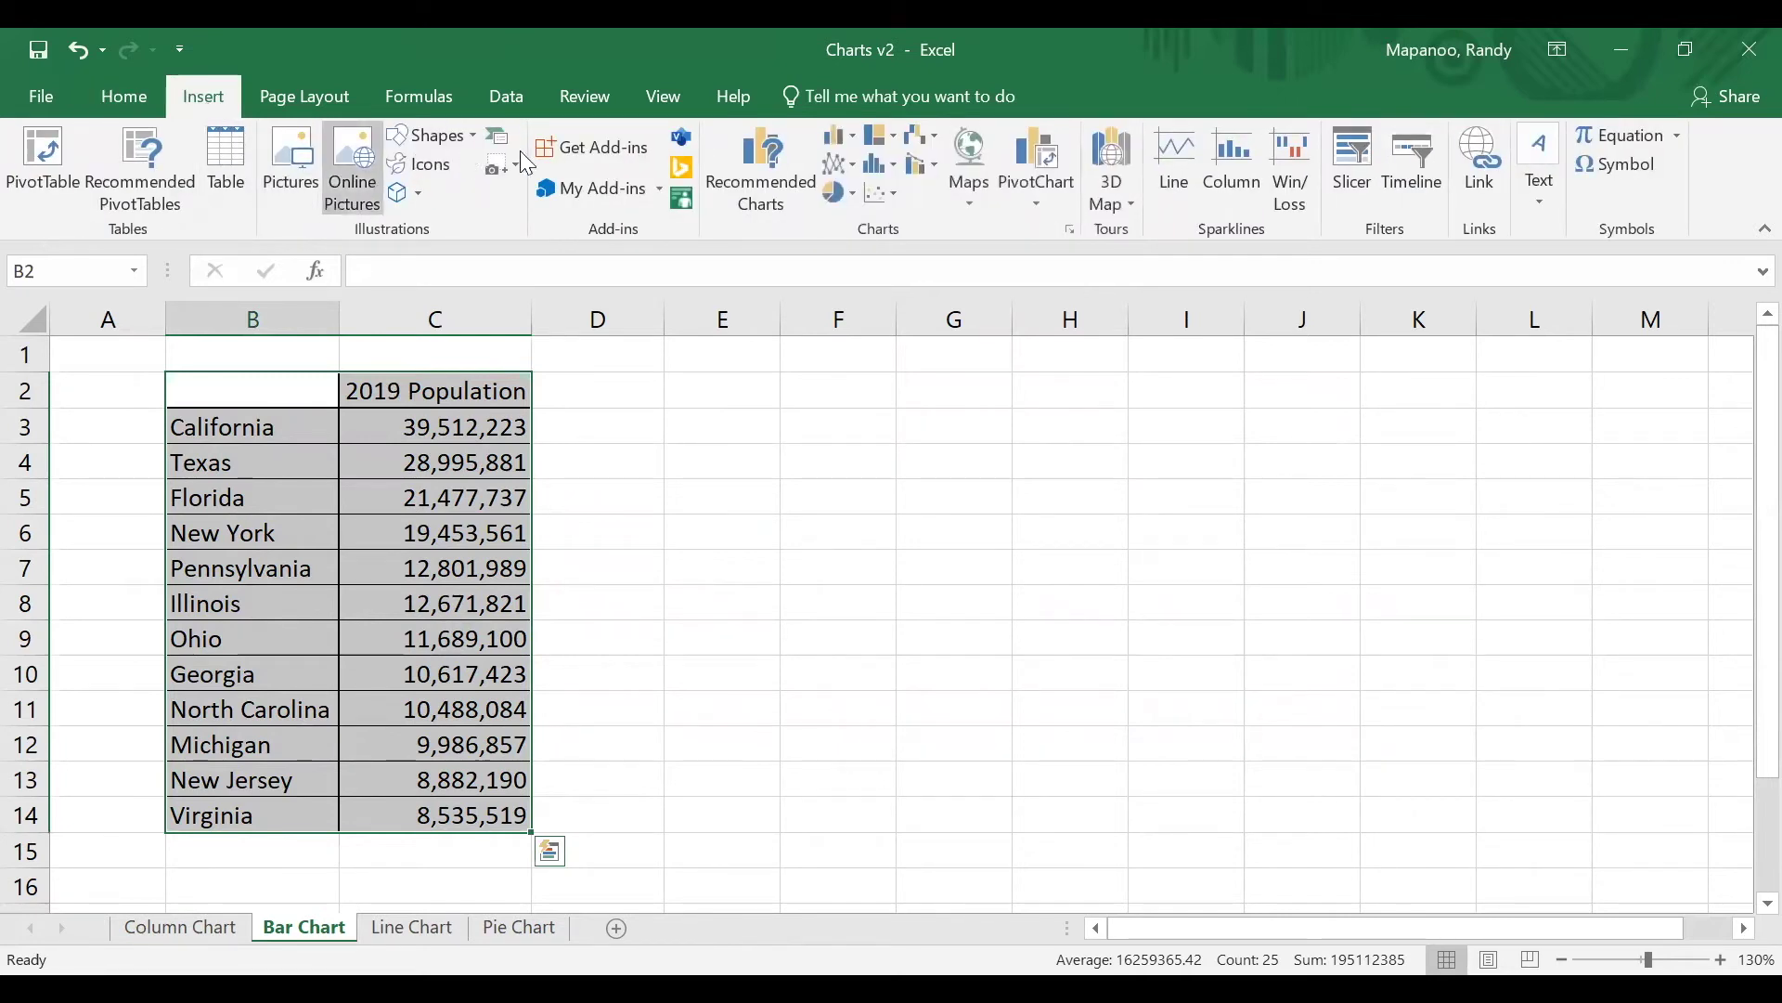
left_click(841, 146)
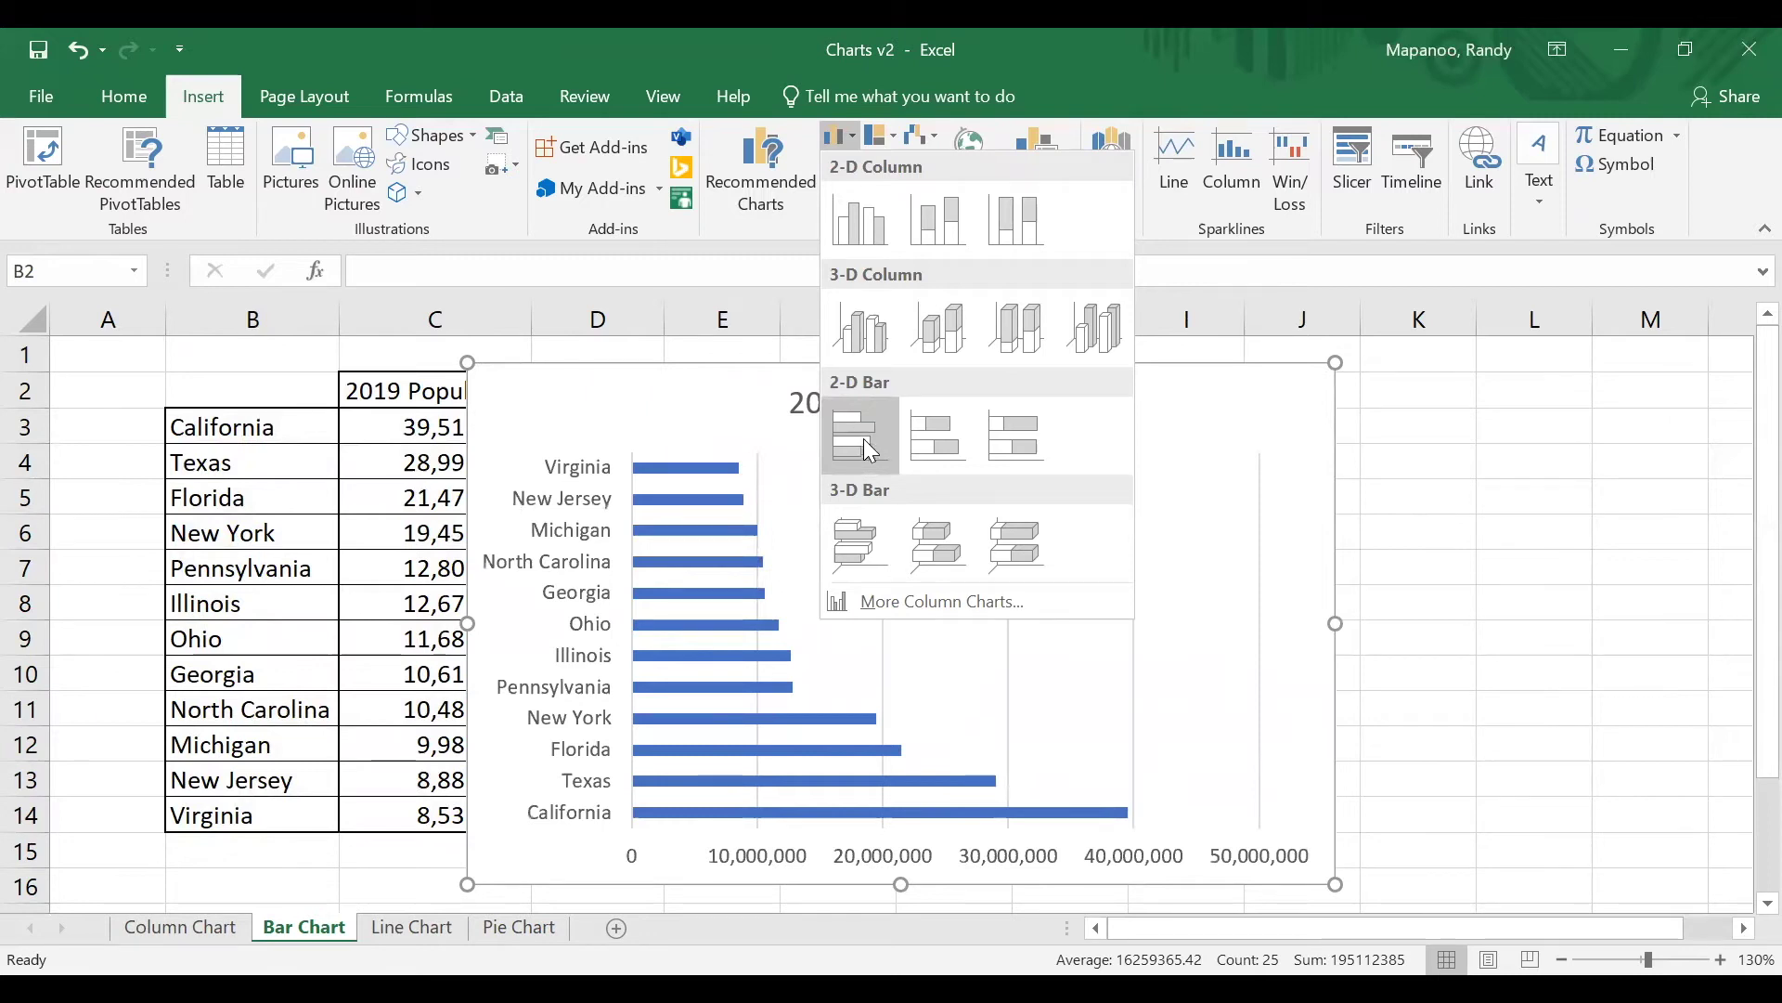
left_click(863, 440)
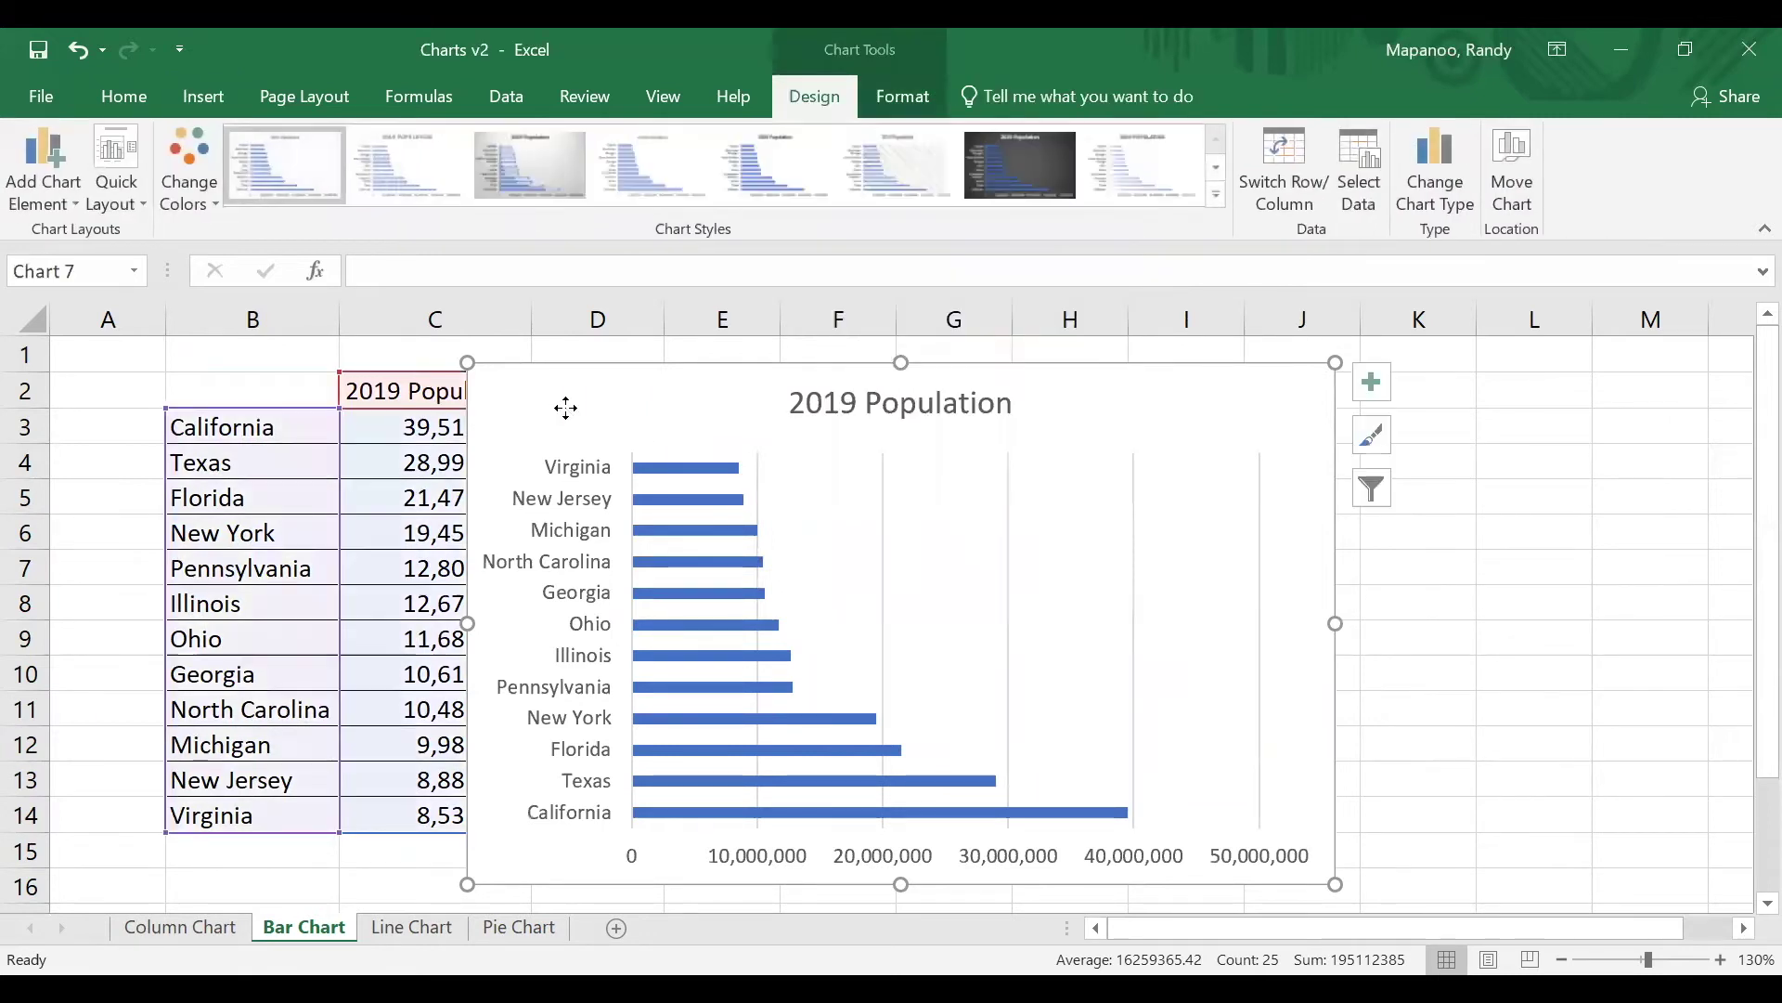
left_click_drag(570, 405, 720, 404)
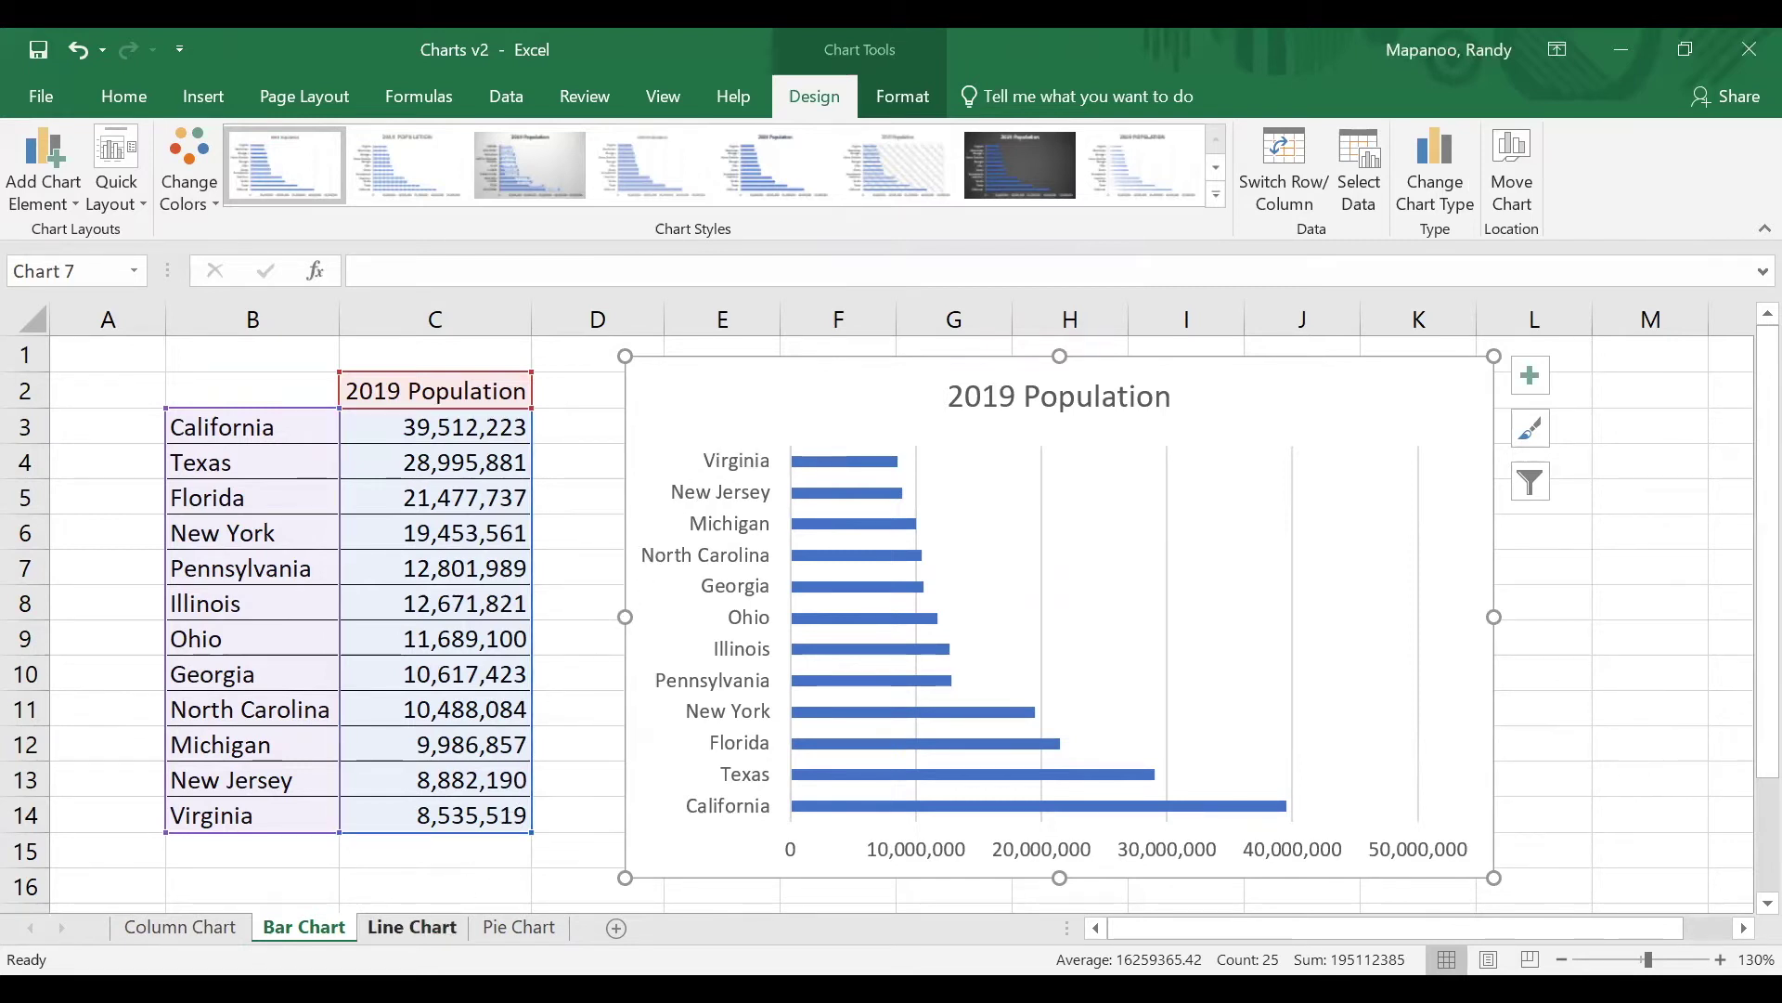
Step: On the Line Chart sheet, select the monthly Sales table and bring up the line chart options
left_click(410, 927)
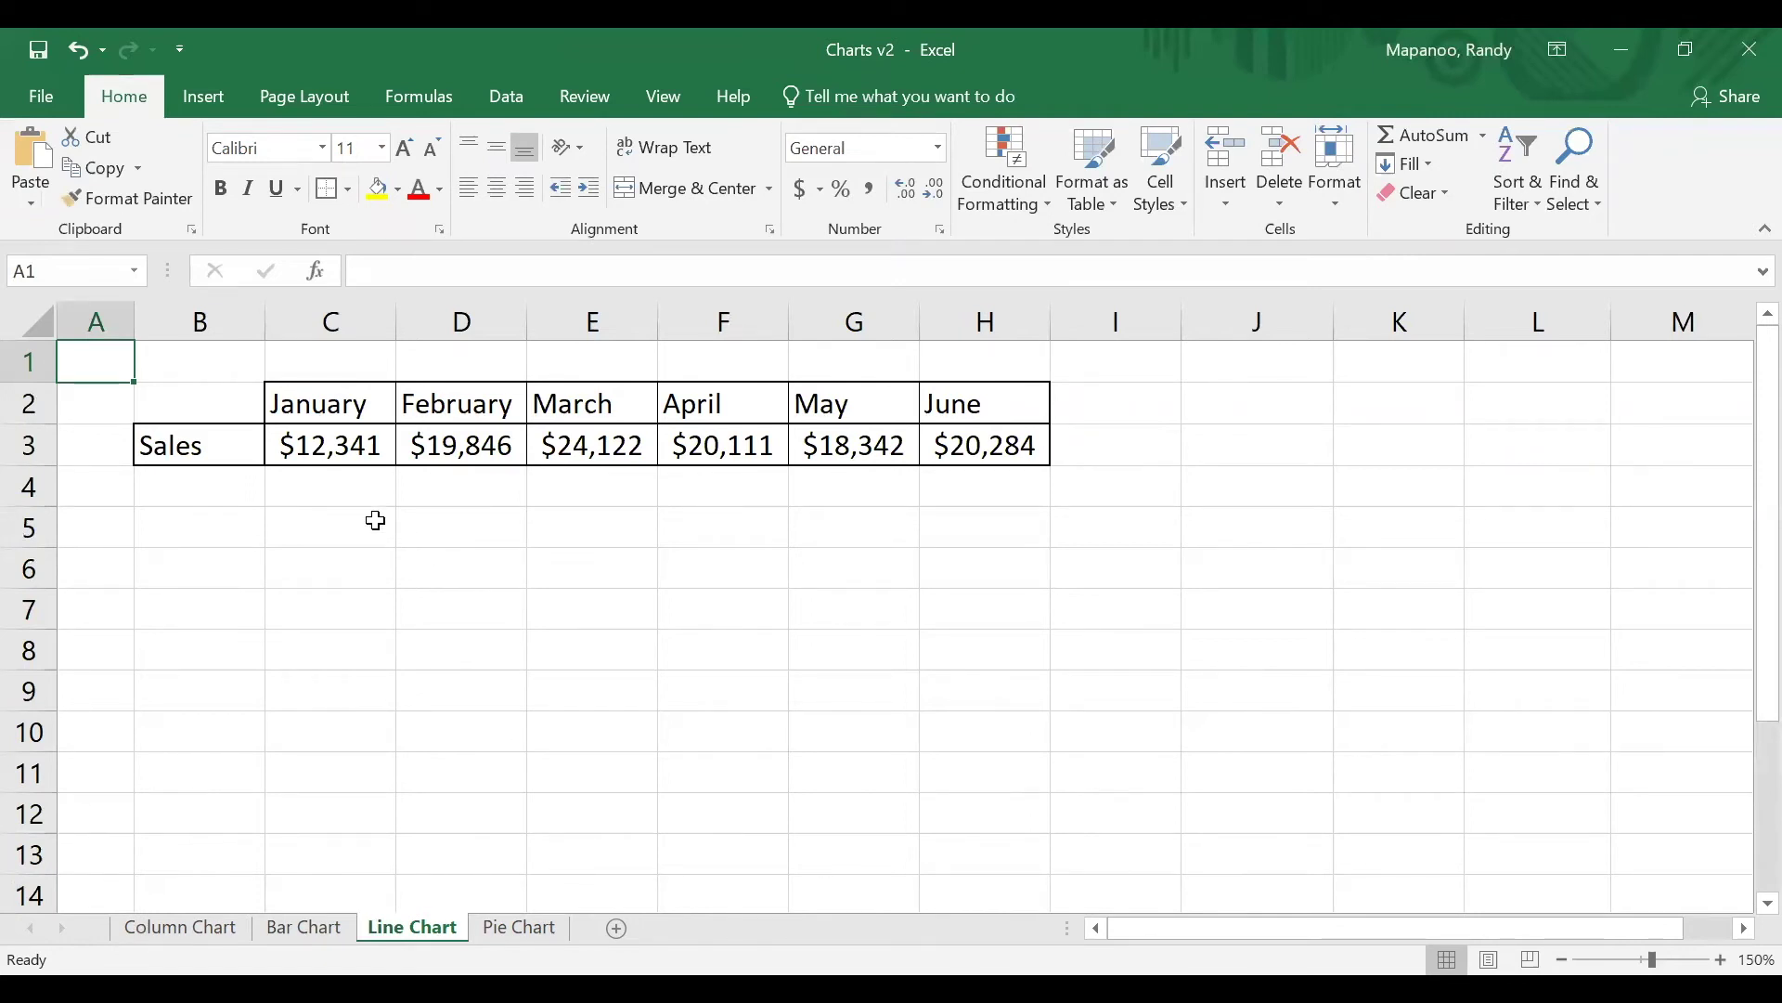
mouse_move(226, 412)
left_mouse_down()
mouse_move(238, 431)
mouse_move(342, 445)
mouse_move(942, 445)
left_mouse_up()
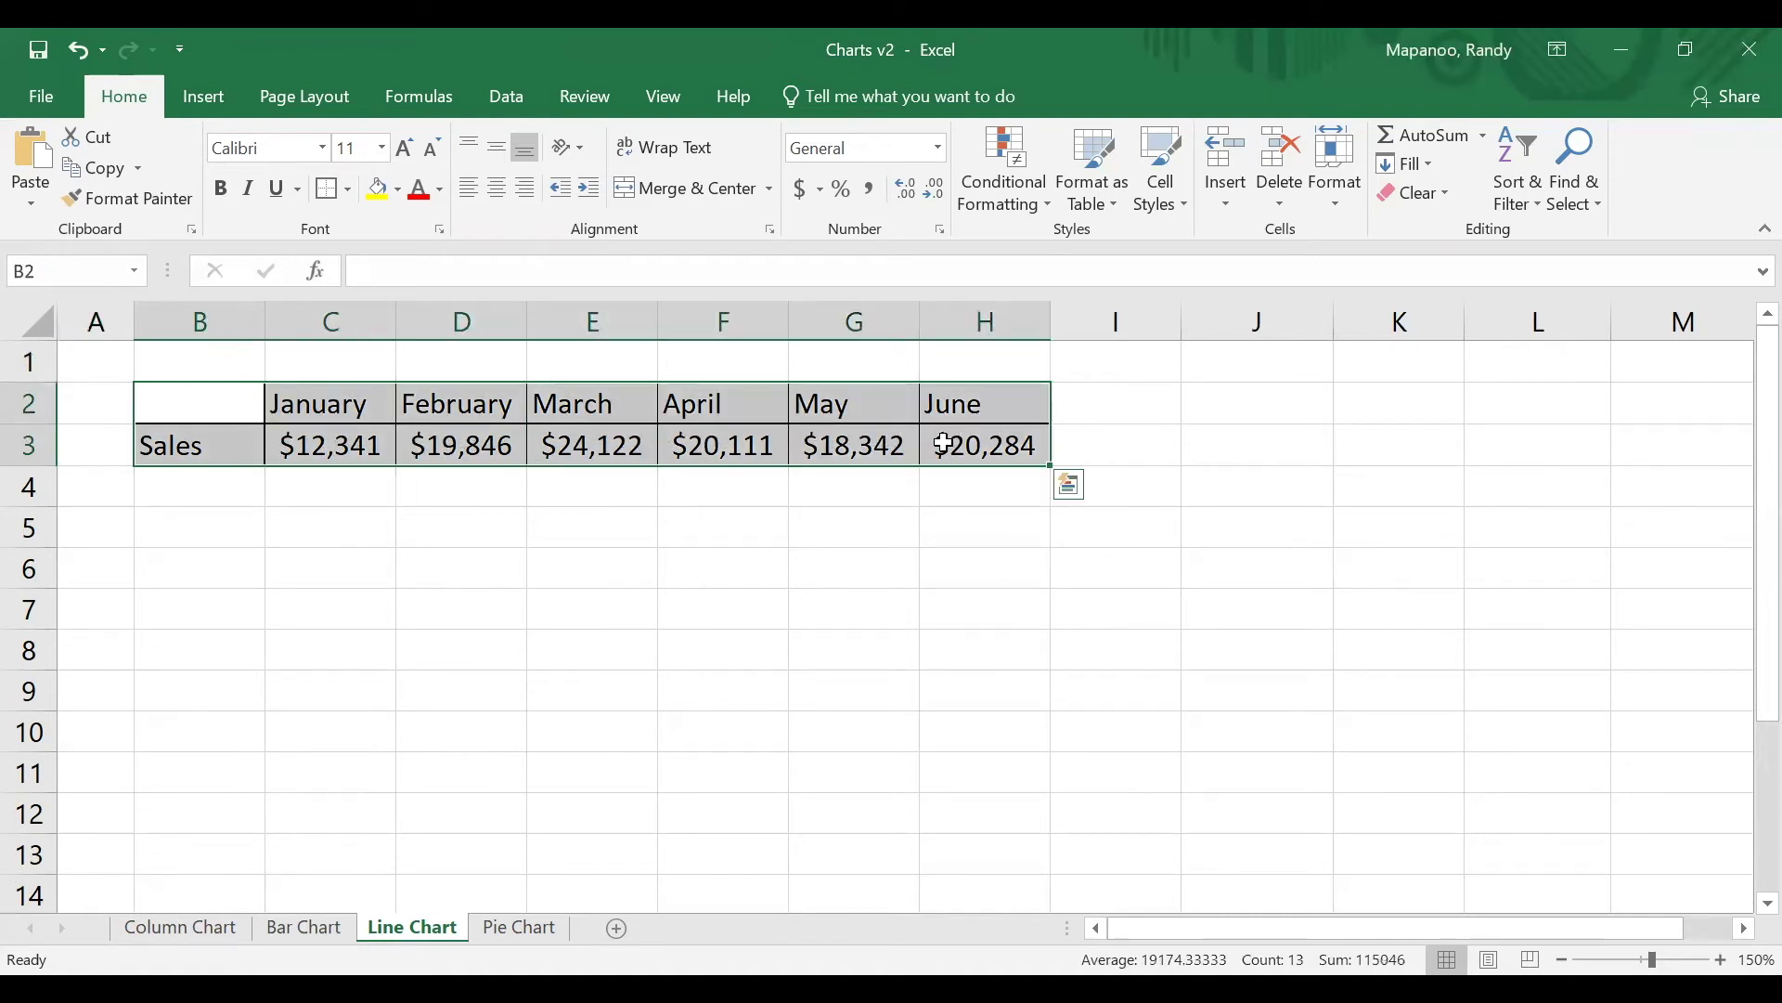
left_click(222, 114)
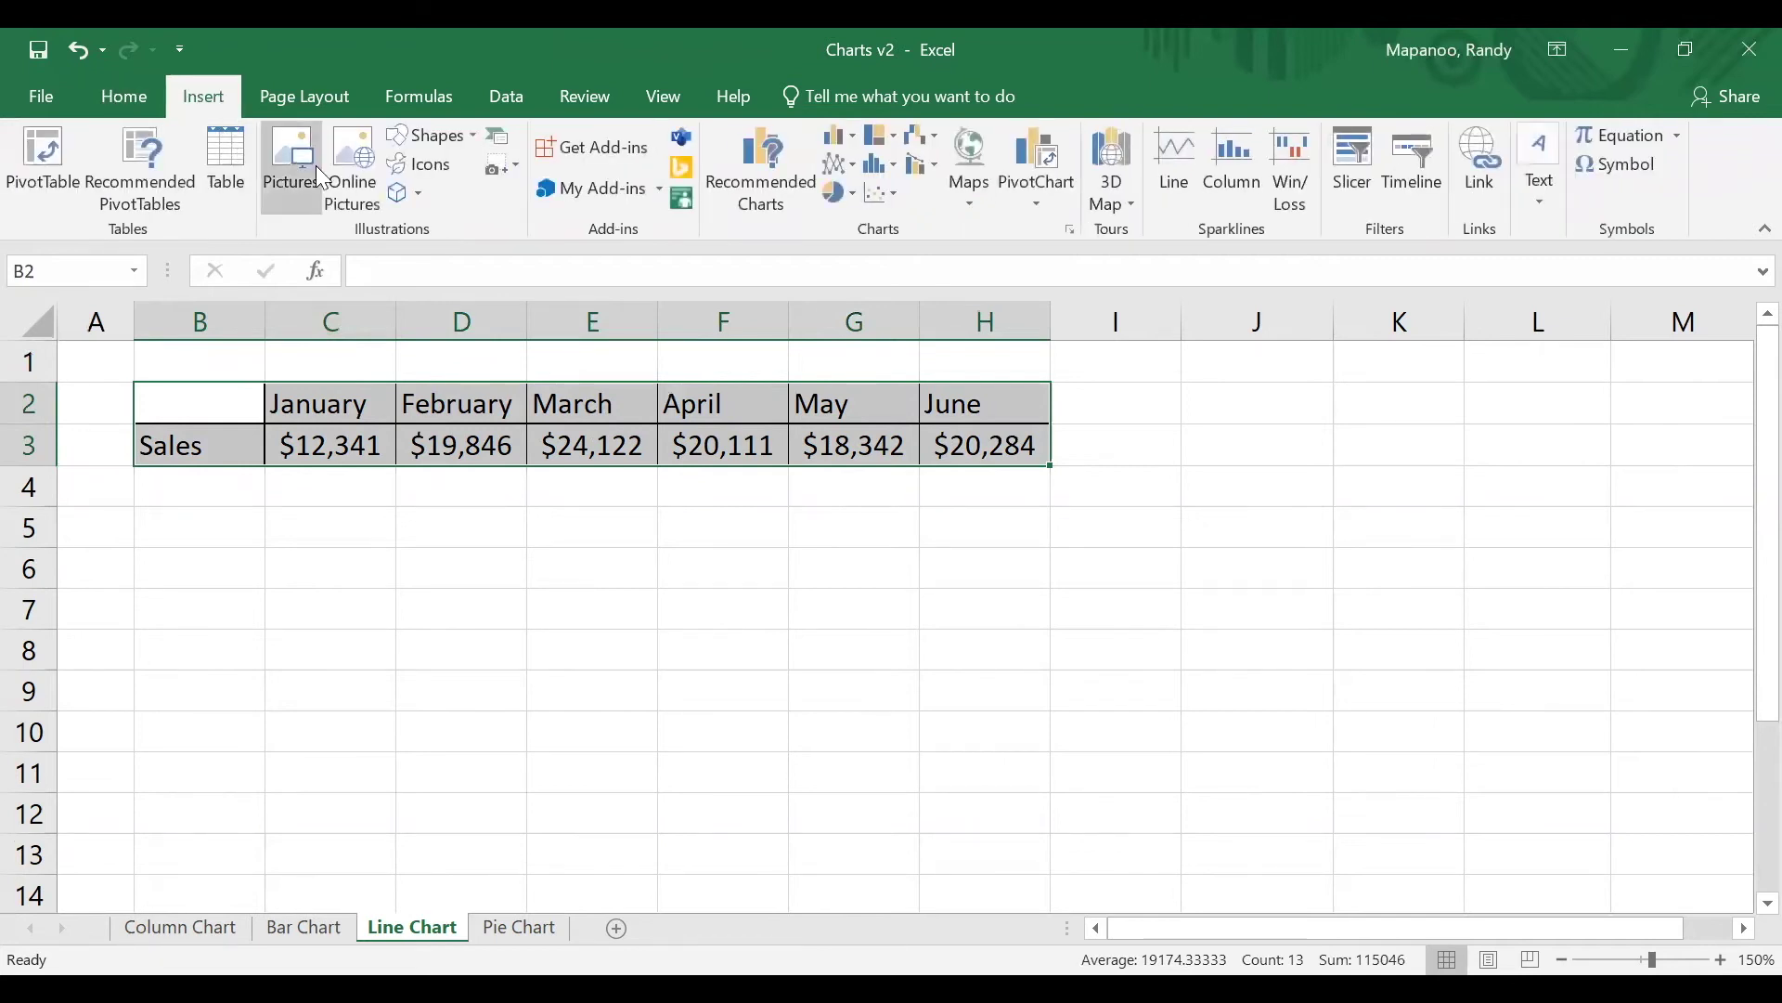
left_click(852, 168)
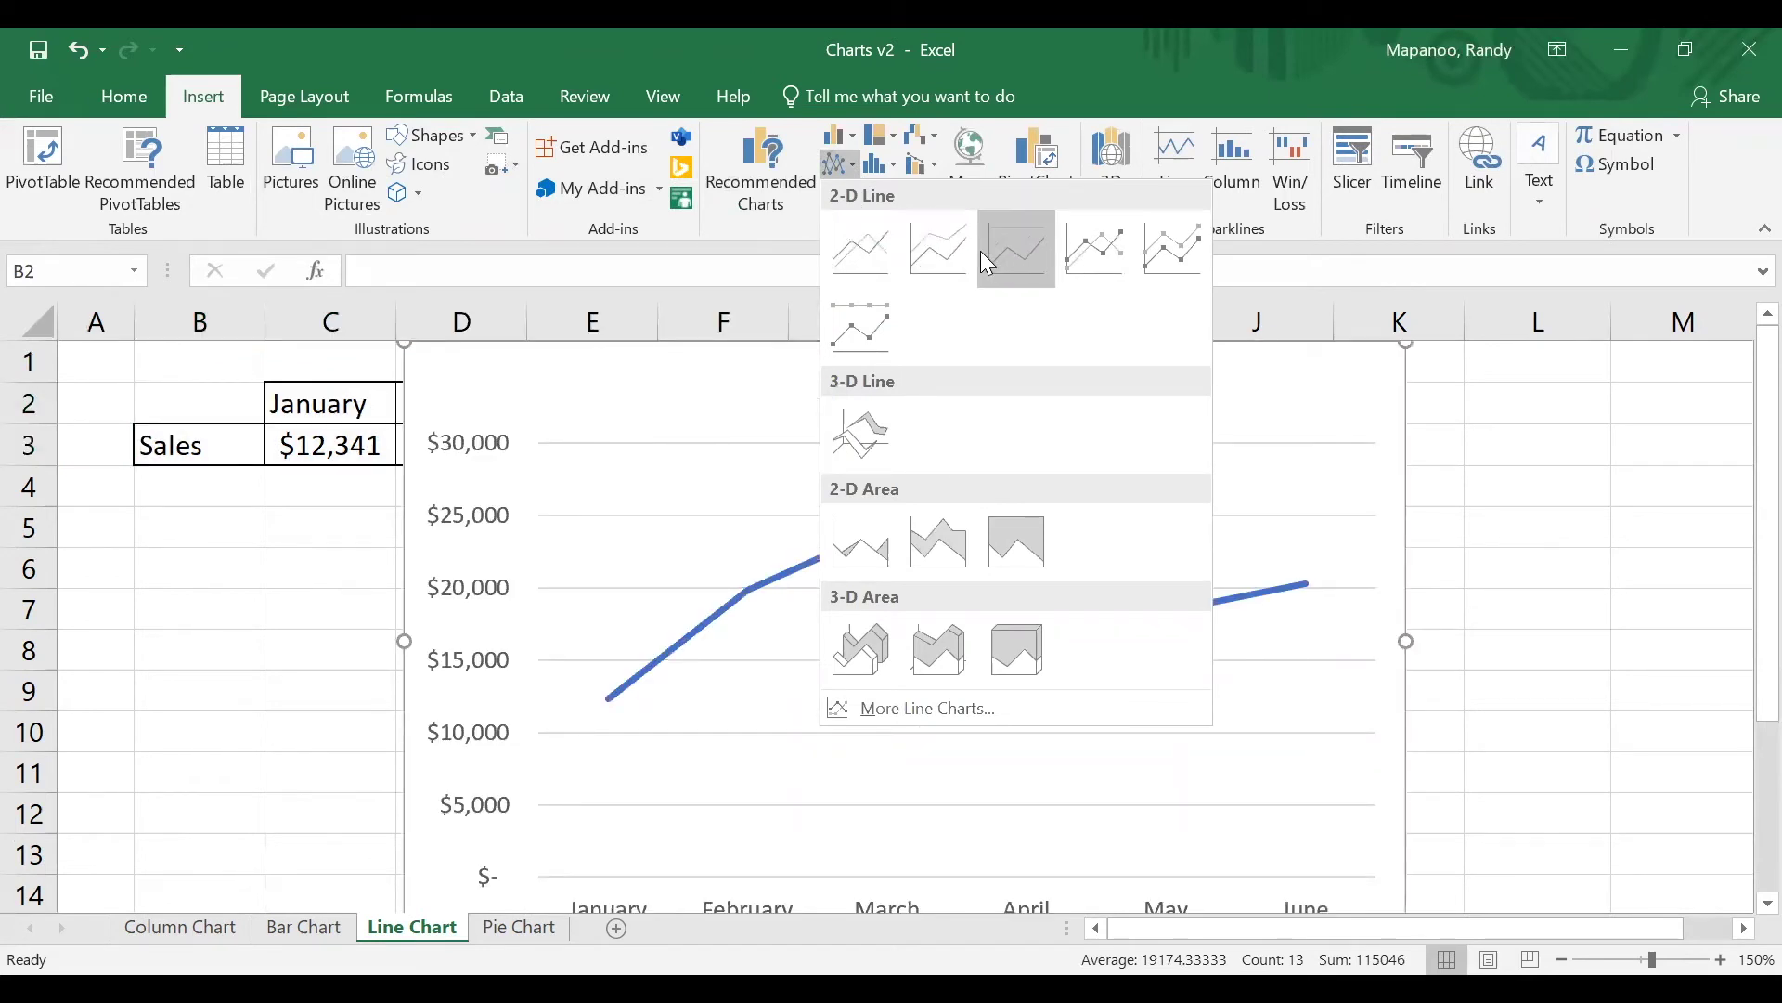
Step: Insert a Line with Markers chart of the sales, undo an accidental range change, and place it below the table
left_click(1105, 250)
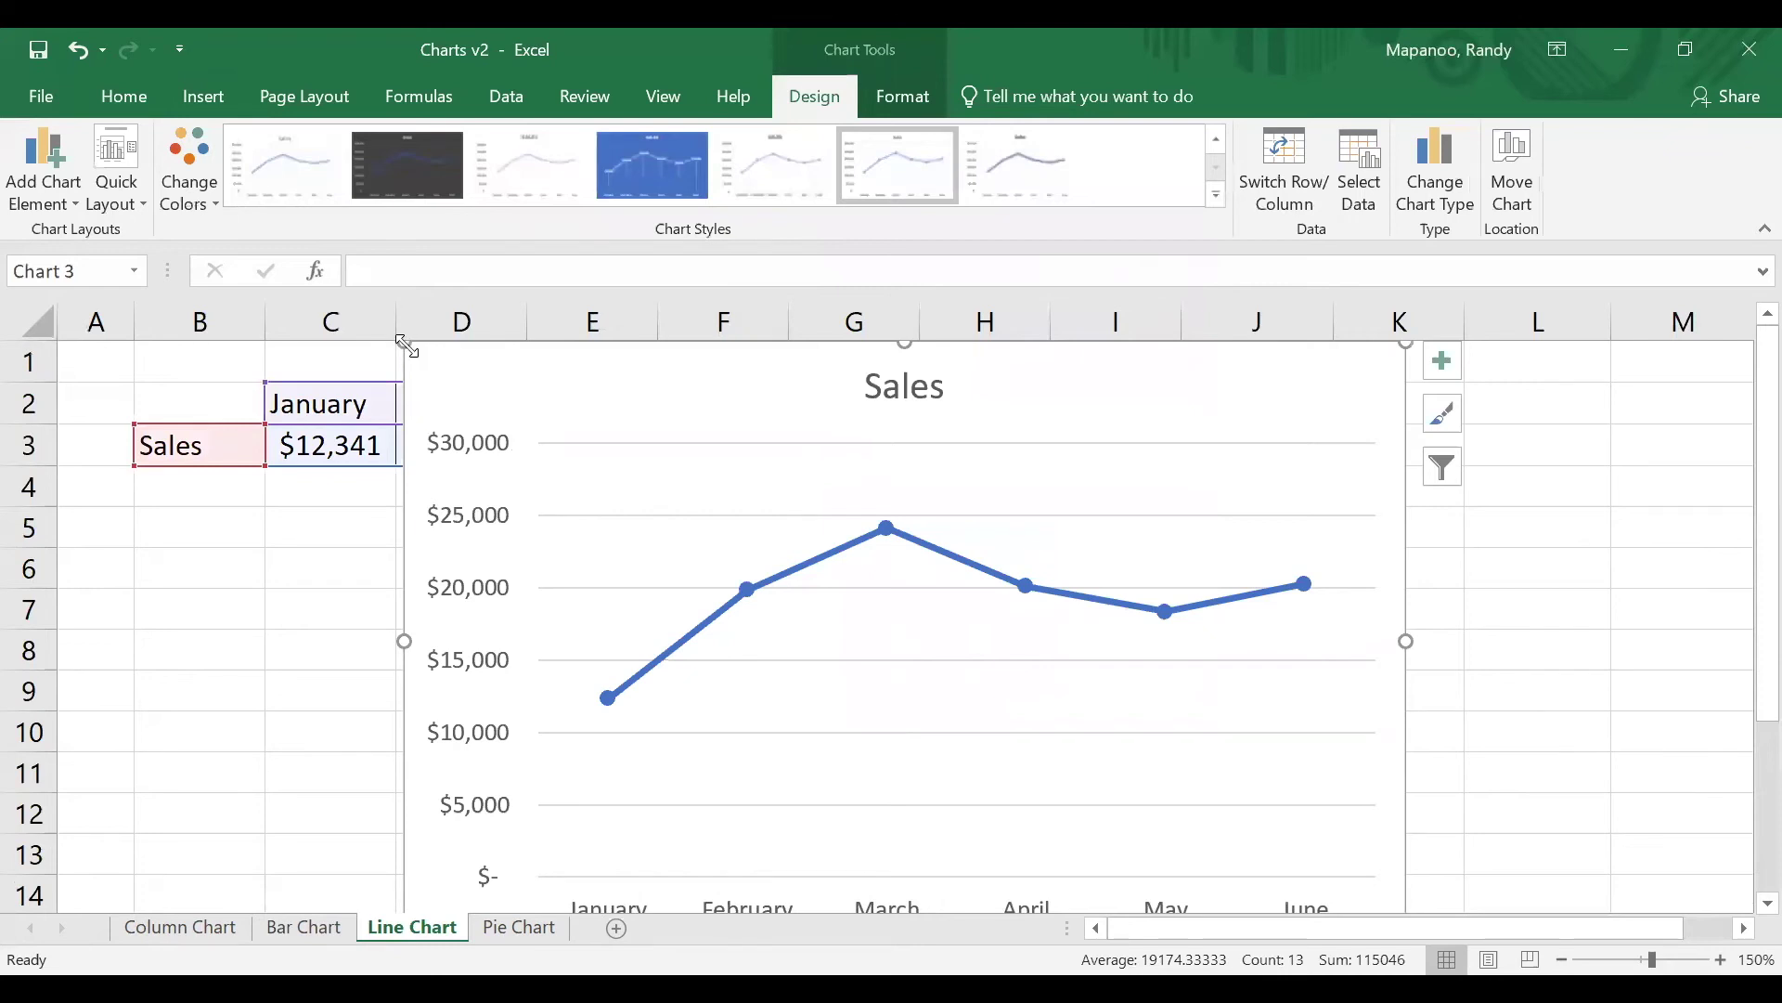
left_click_drag(407, 345, 562, 441)
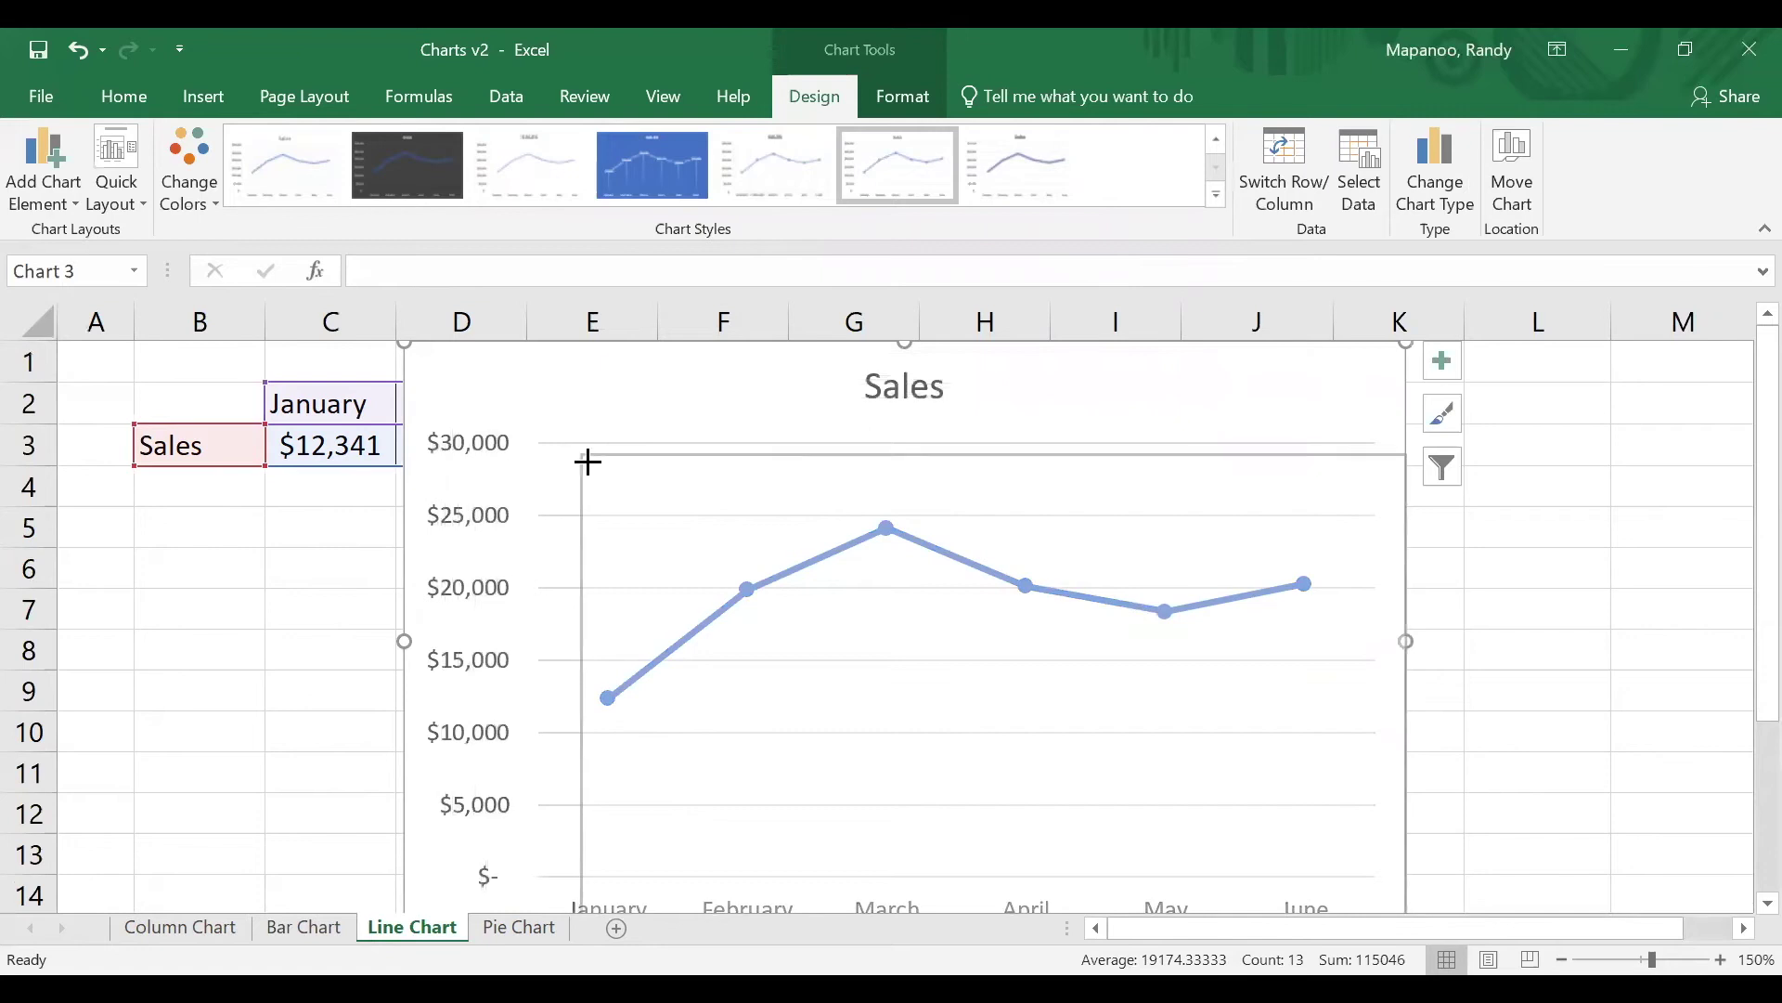
left_click_drag(562, 441, 689, 531)
key("ctrl+z")
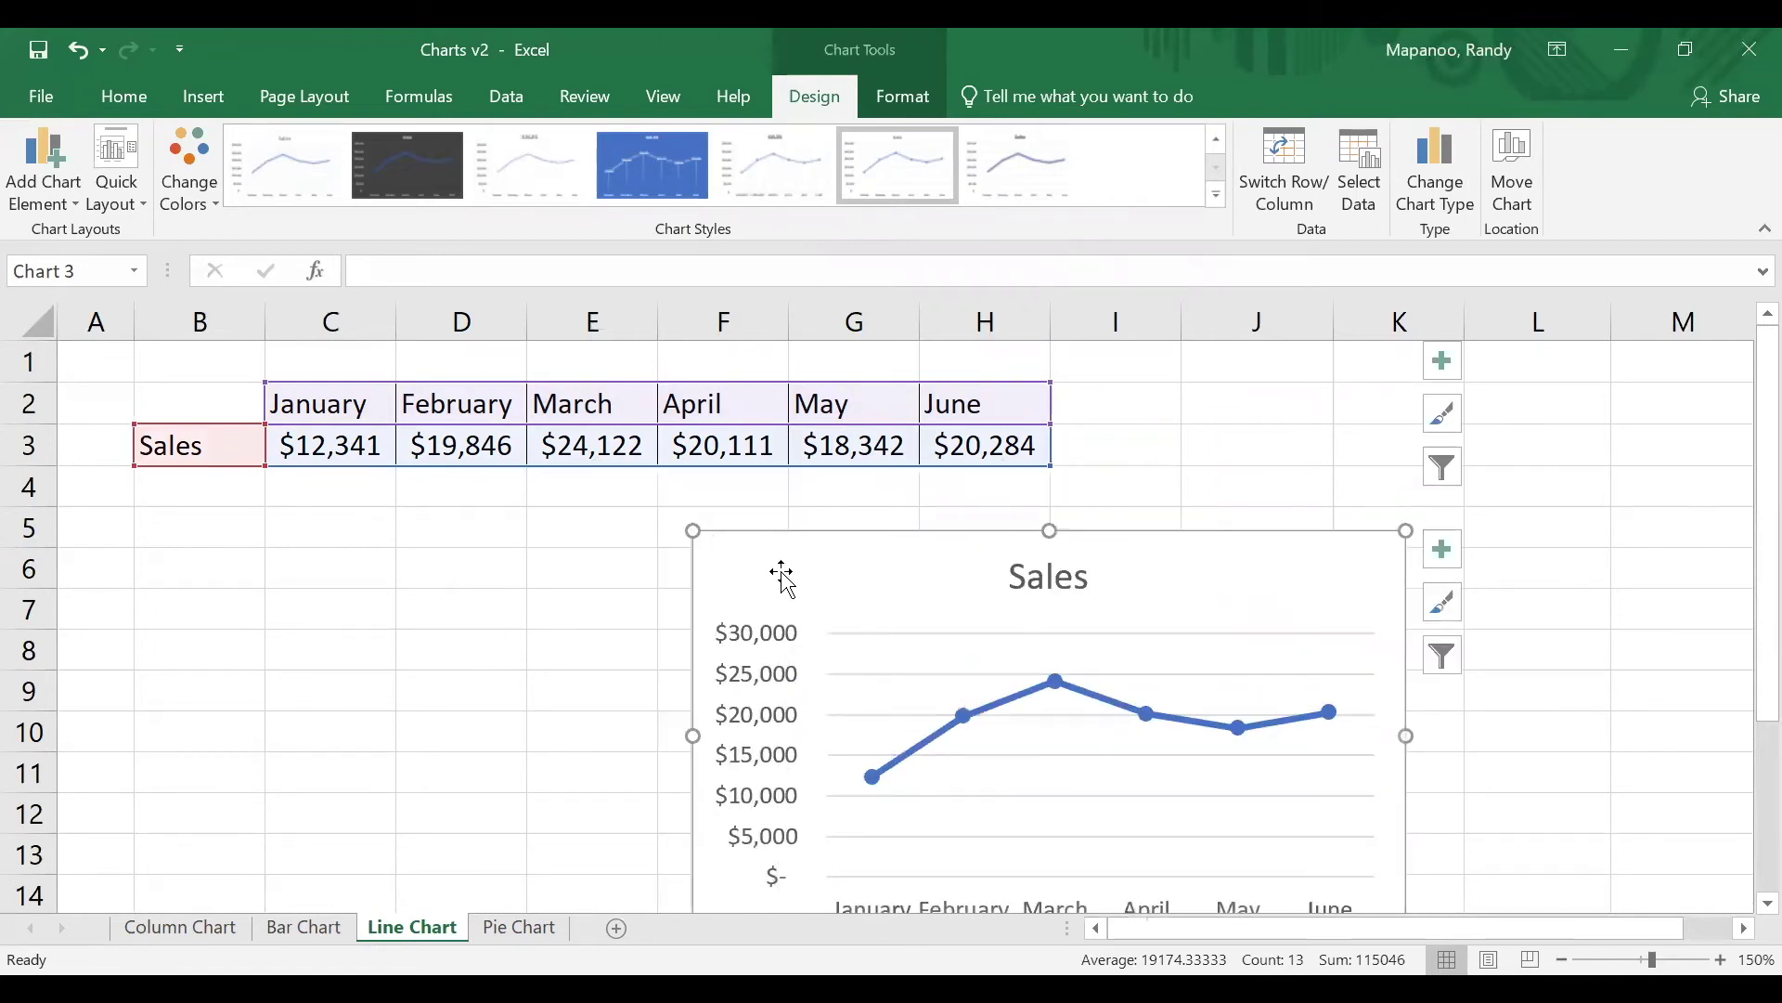
left_click_drag(807, 561, 635, 524)
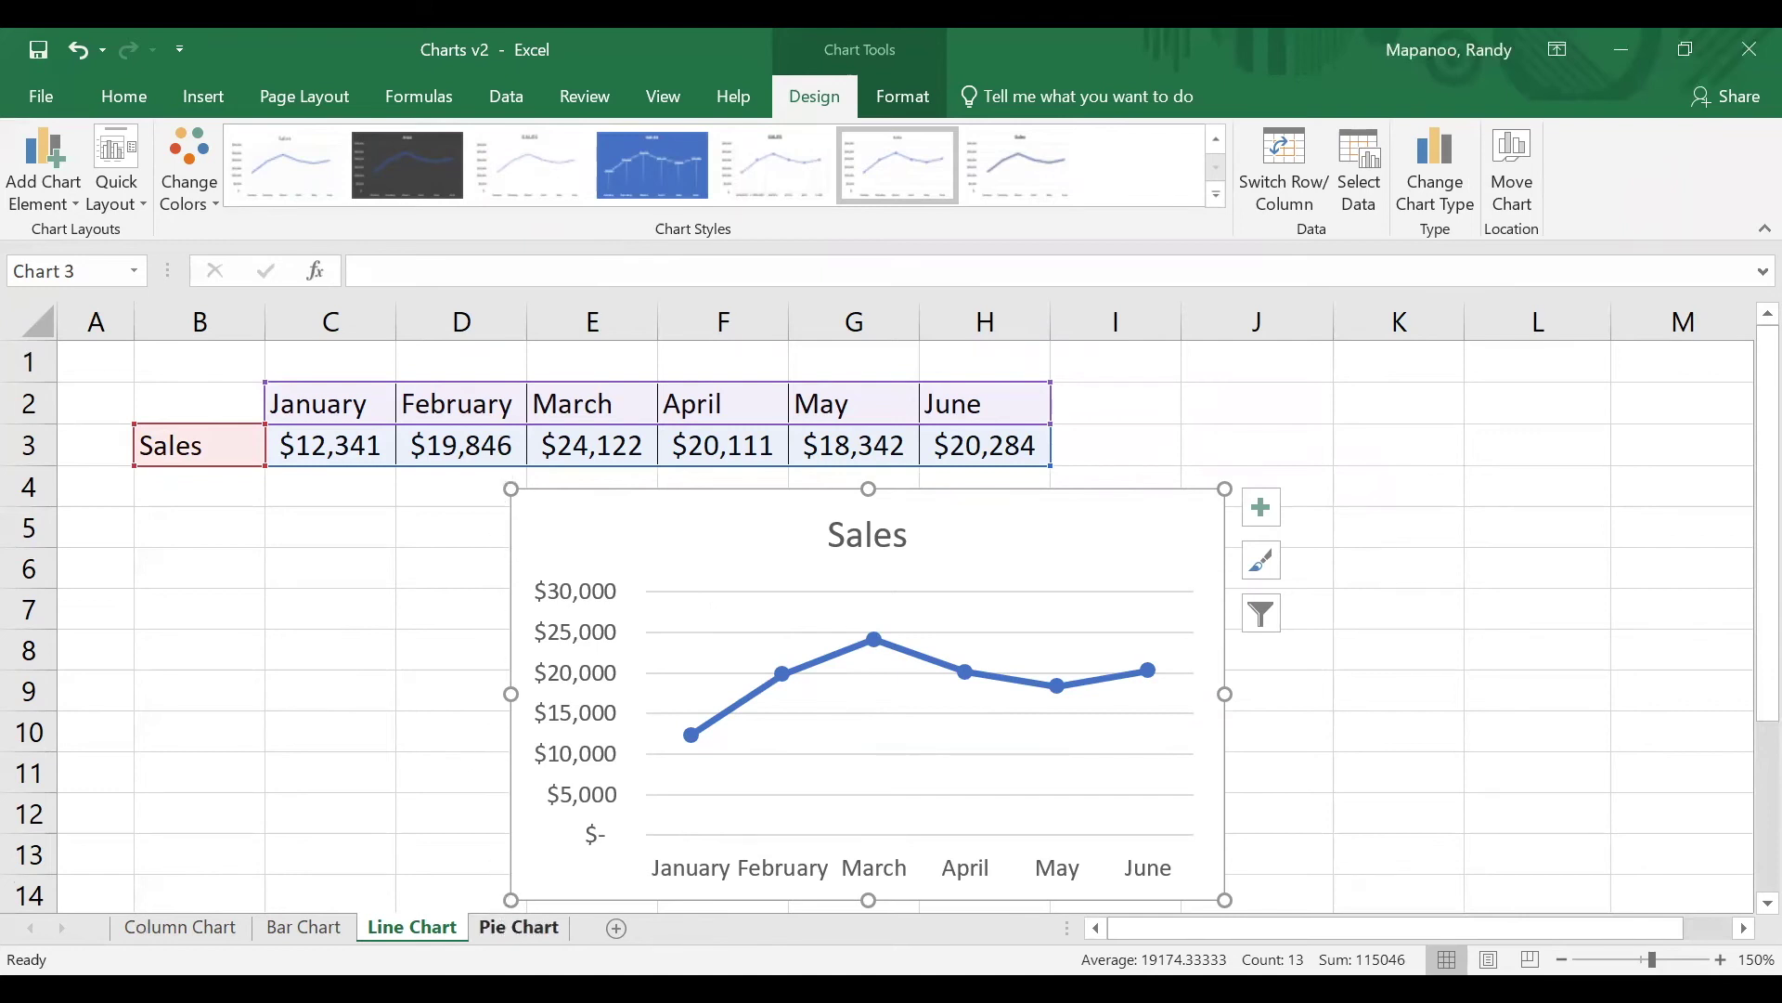
Step: On the Pie Chart sheet, select the Expenses table (B2:C8) and bring up the pie chart types
left_click(518, 926)
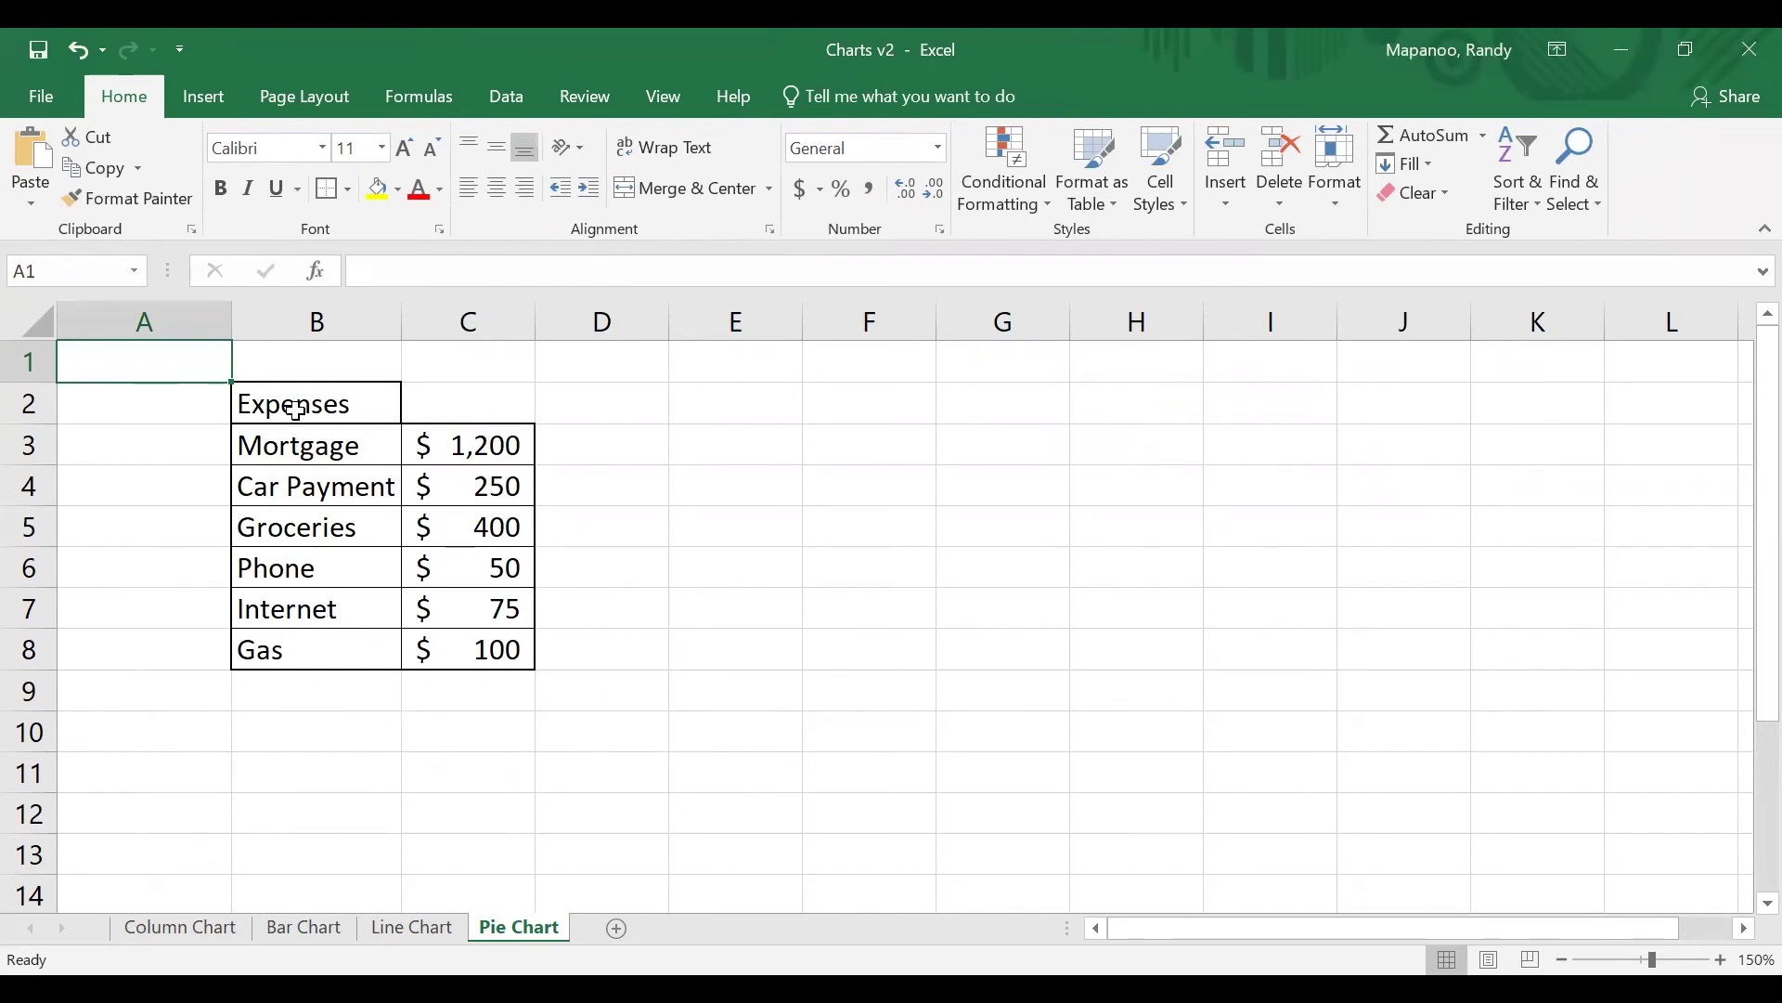
mouse_move(296, 412)
left_mouse_down()
mouse_move(341, 435)
mouse_move(469, 643)
left_mouse_up()
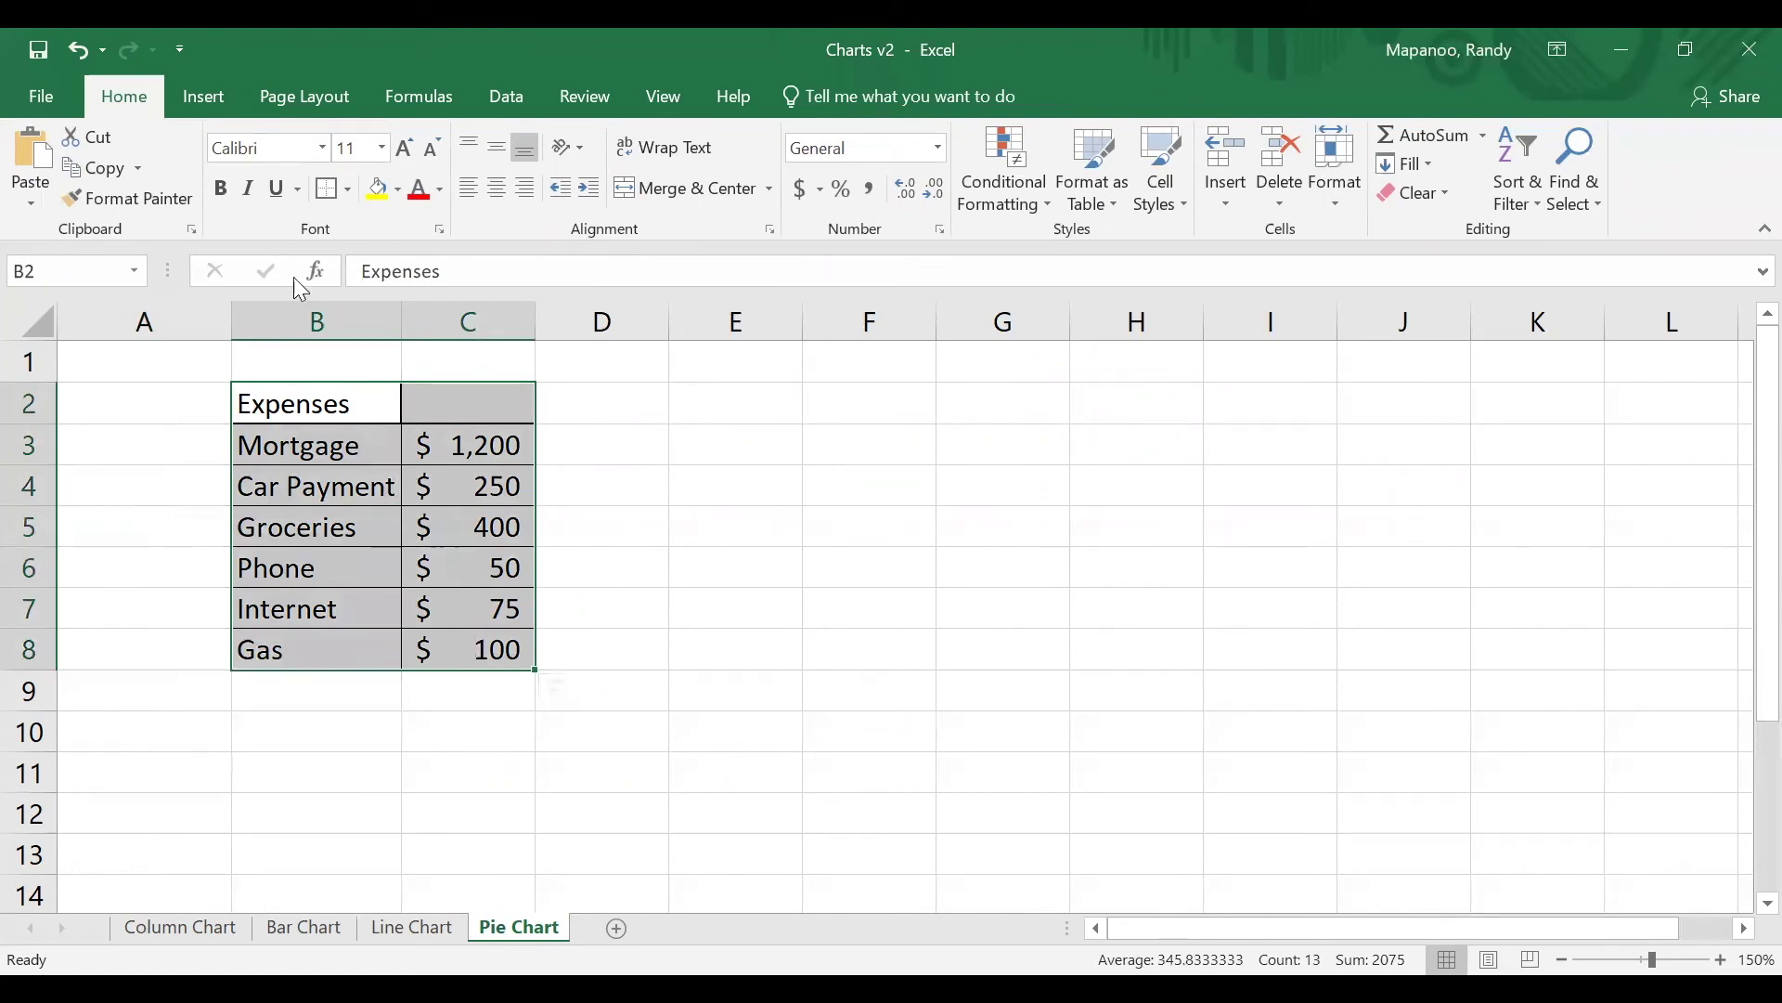
left_click(217, 102)
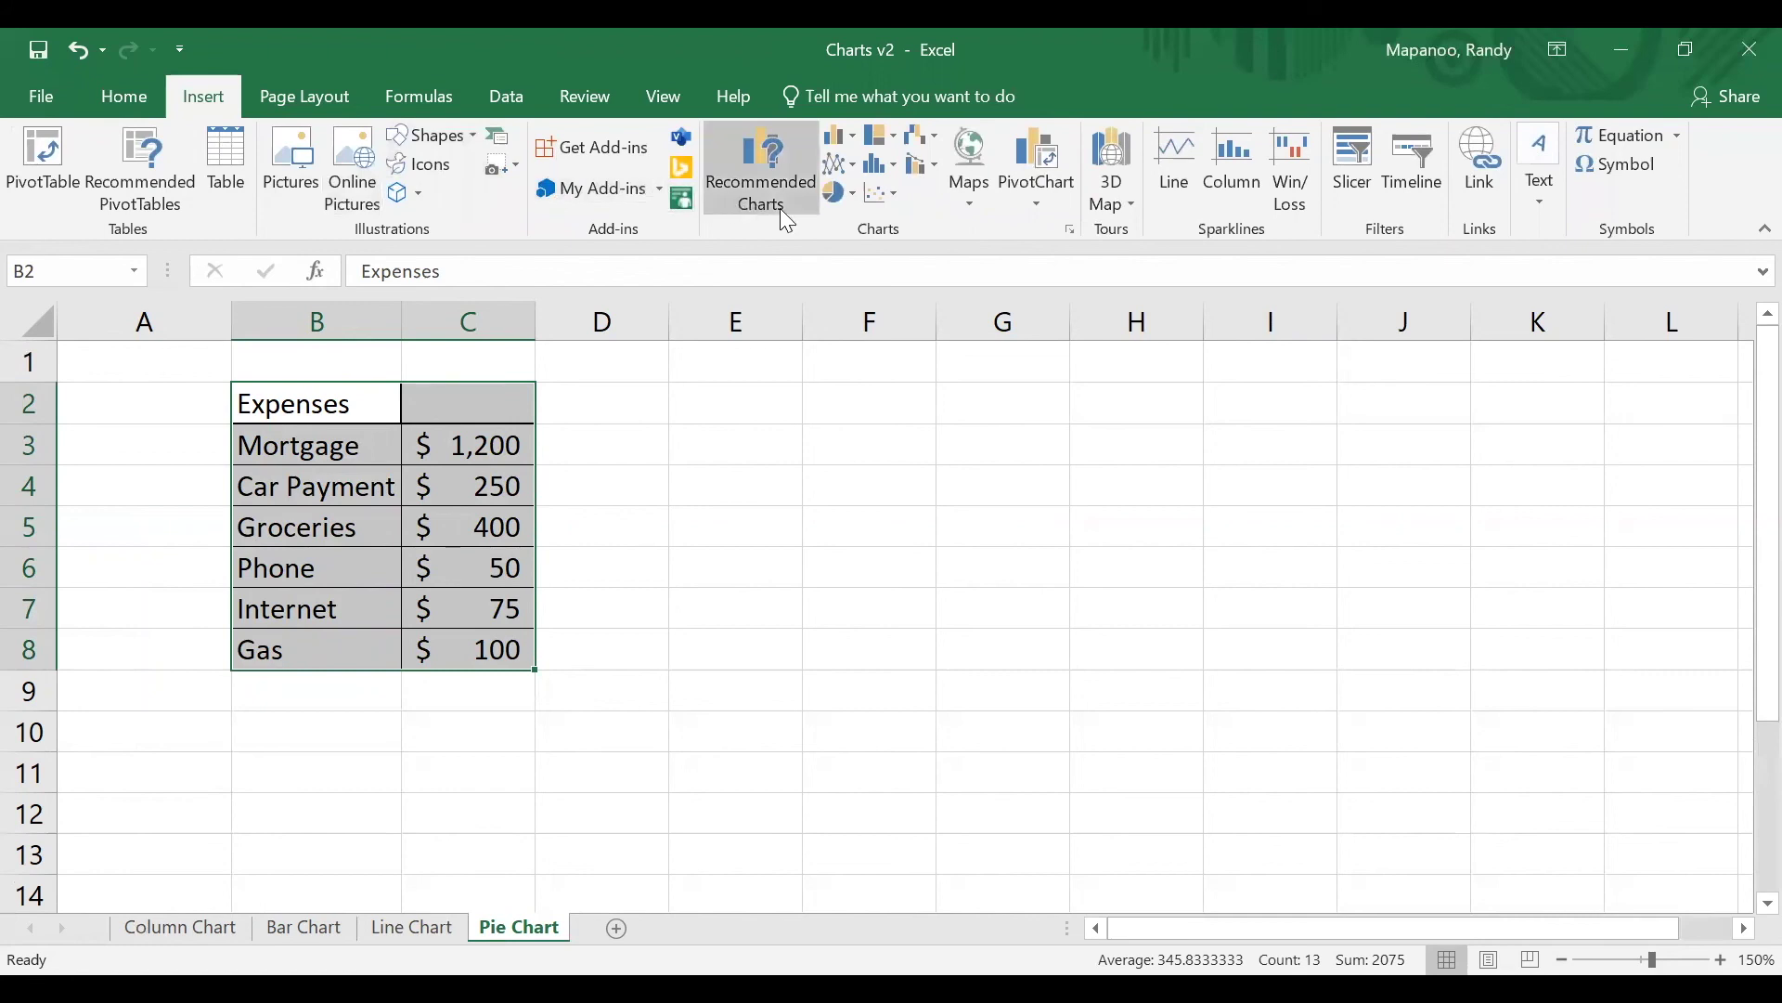
left_click(840, 195)
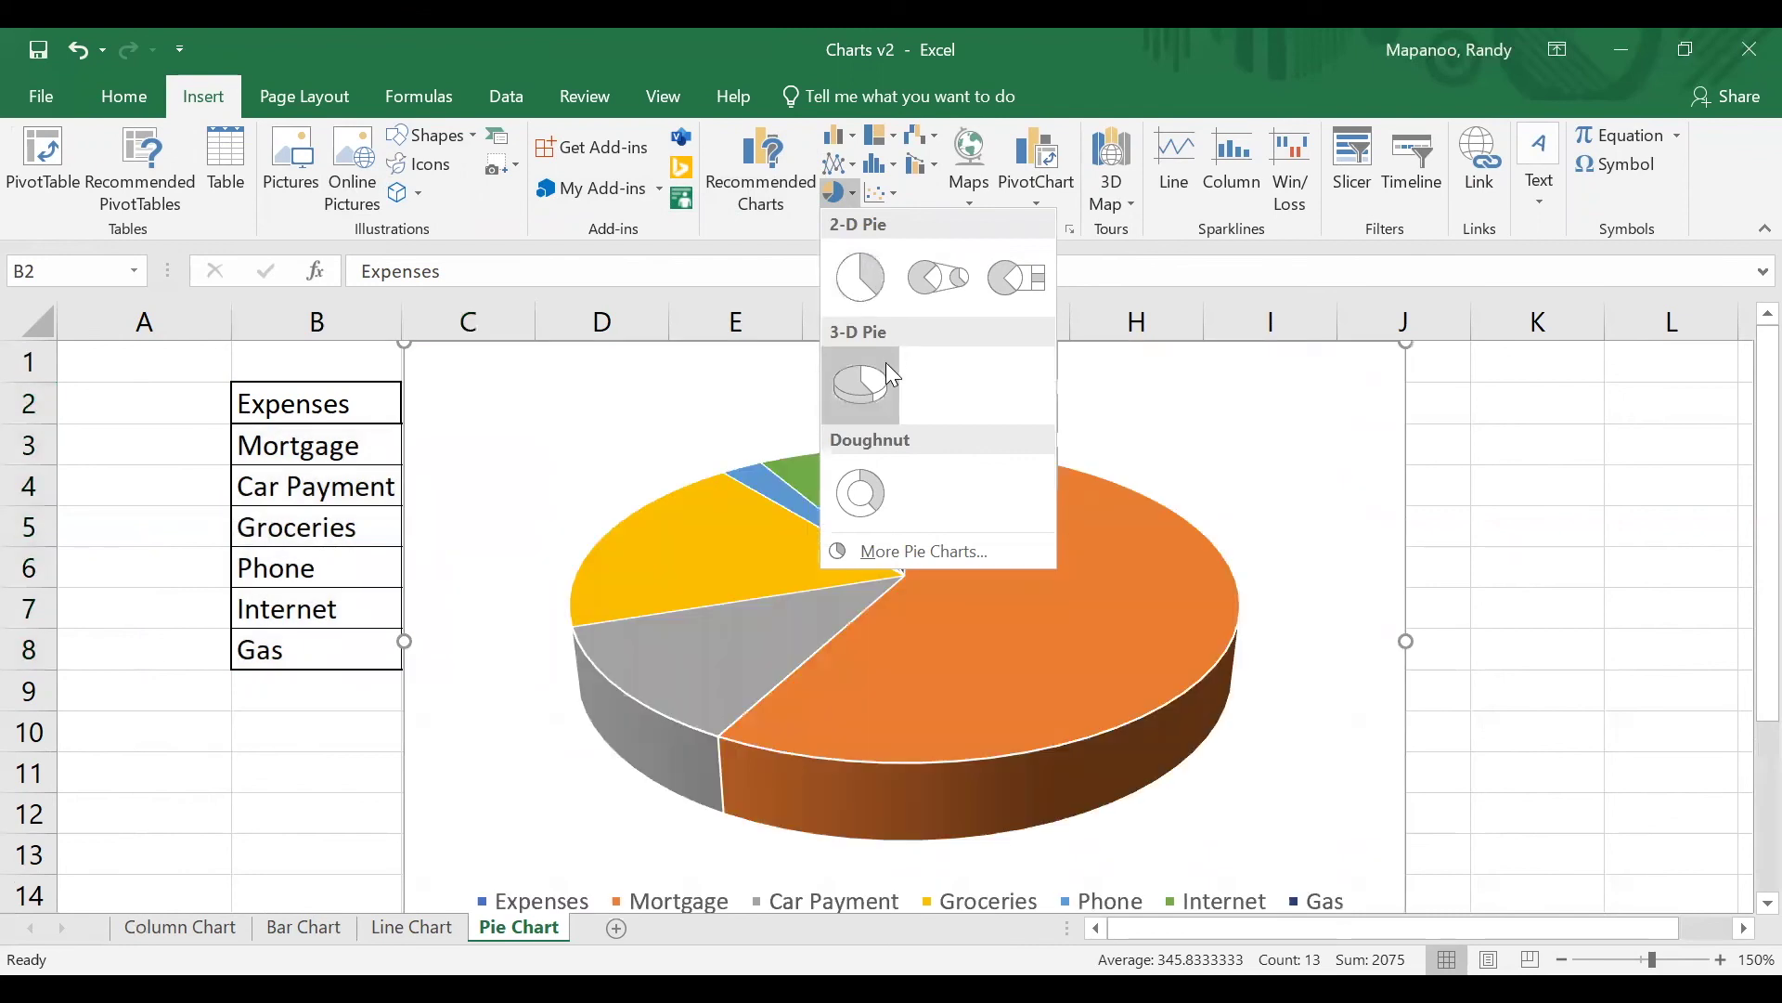
Step: Insert a plain 2-D pie chart of the expenses and place it right of the Expenses table
left_click(869, 288)
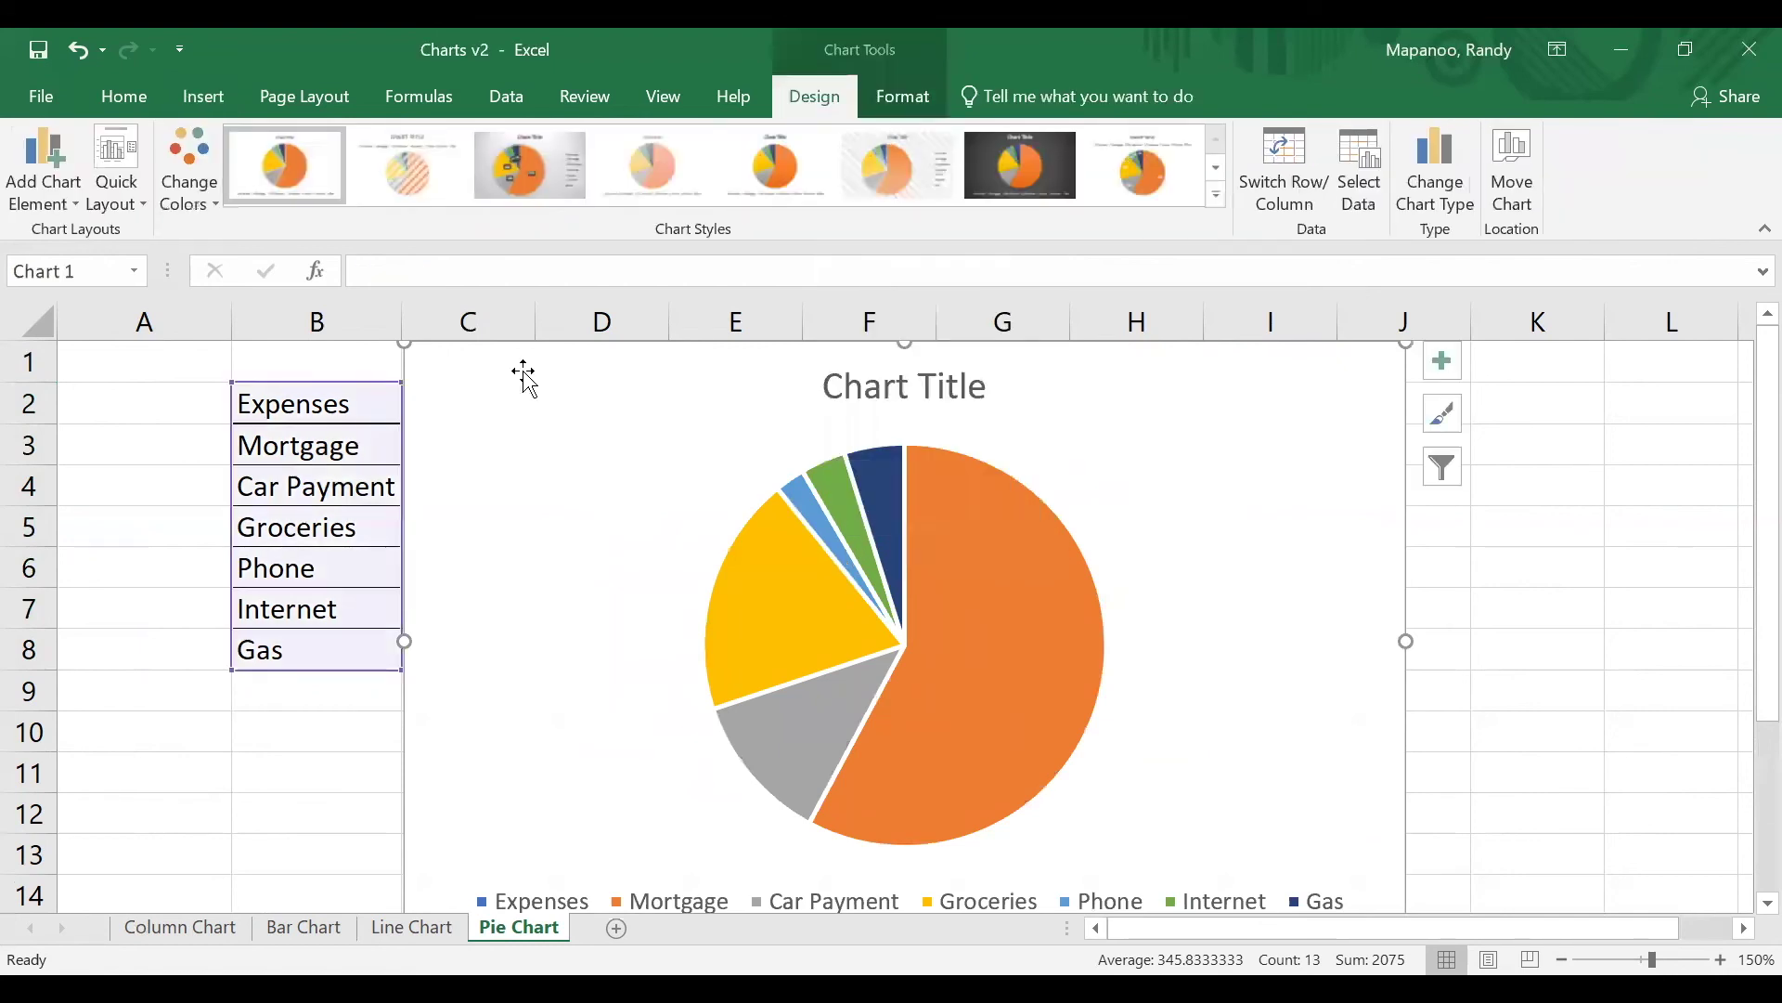
left_click_drag(404, 352, 595, 408)
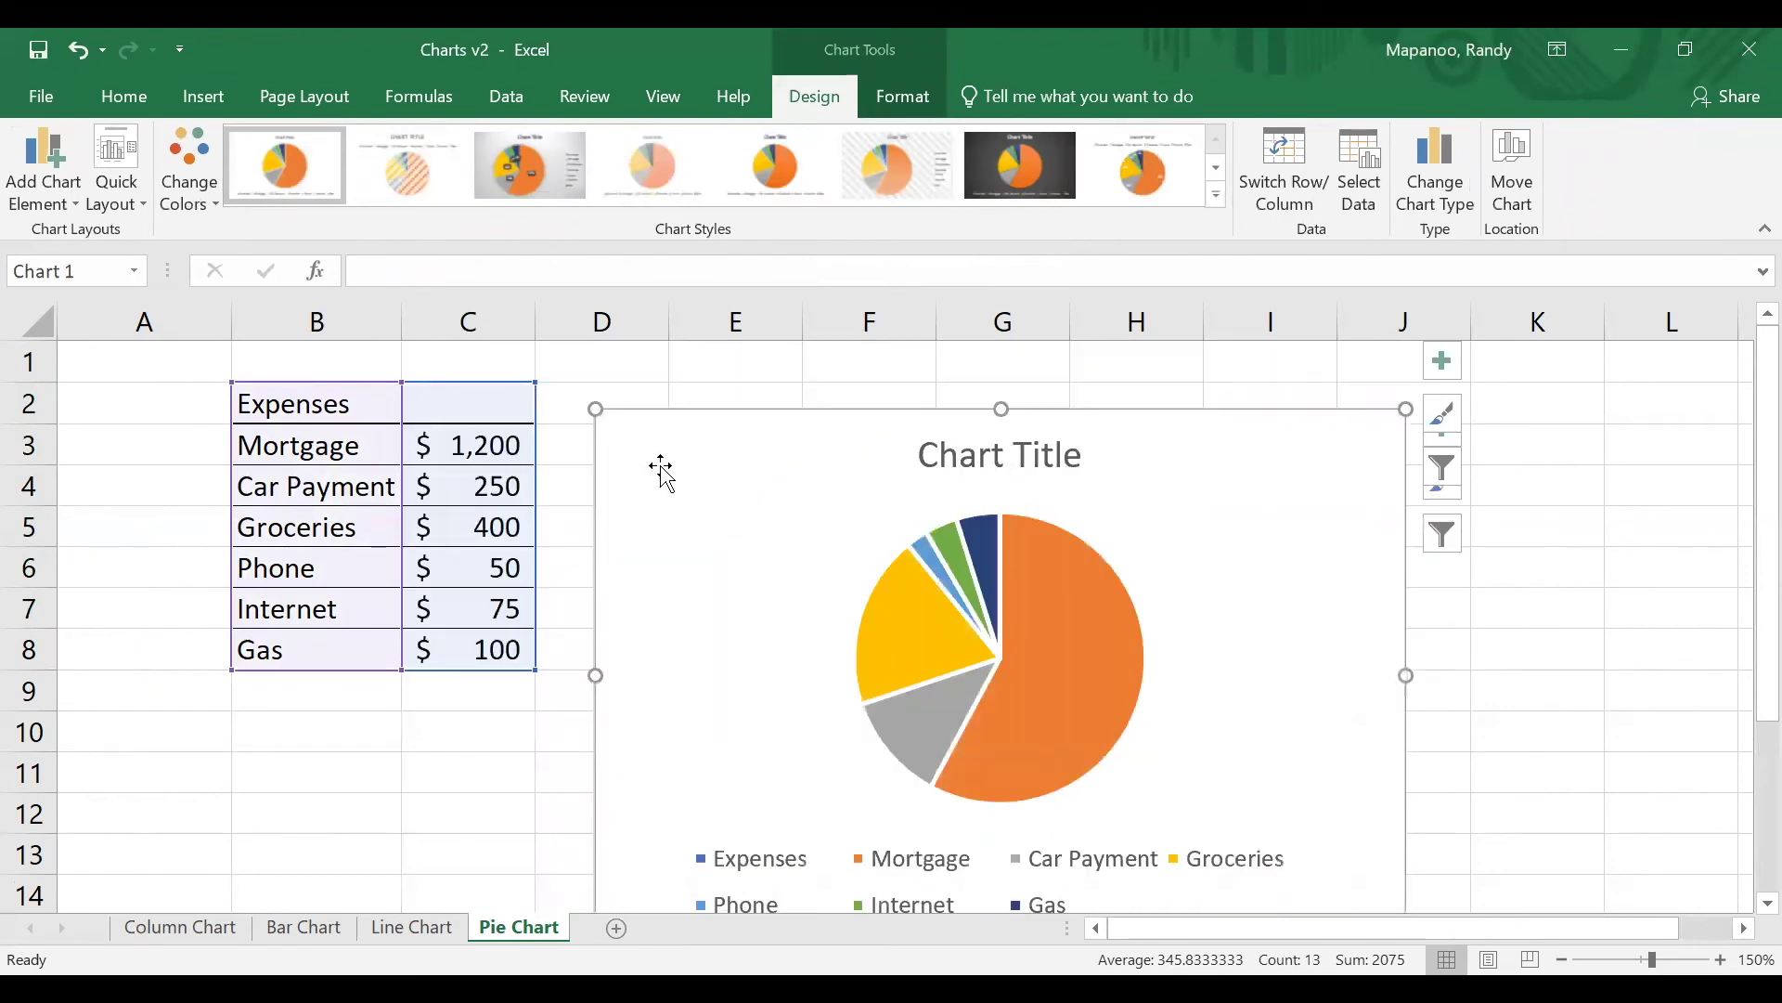
left_click_drag(660, 466, 660, 430)
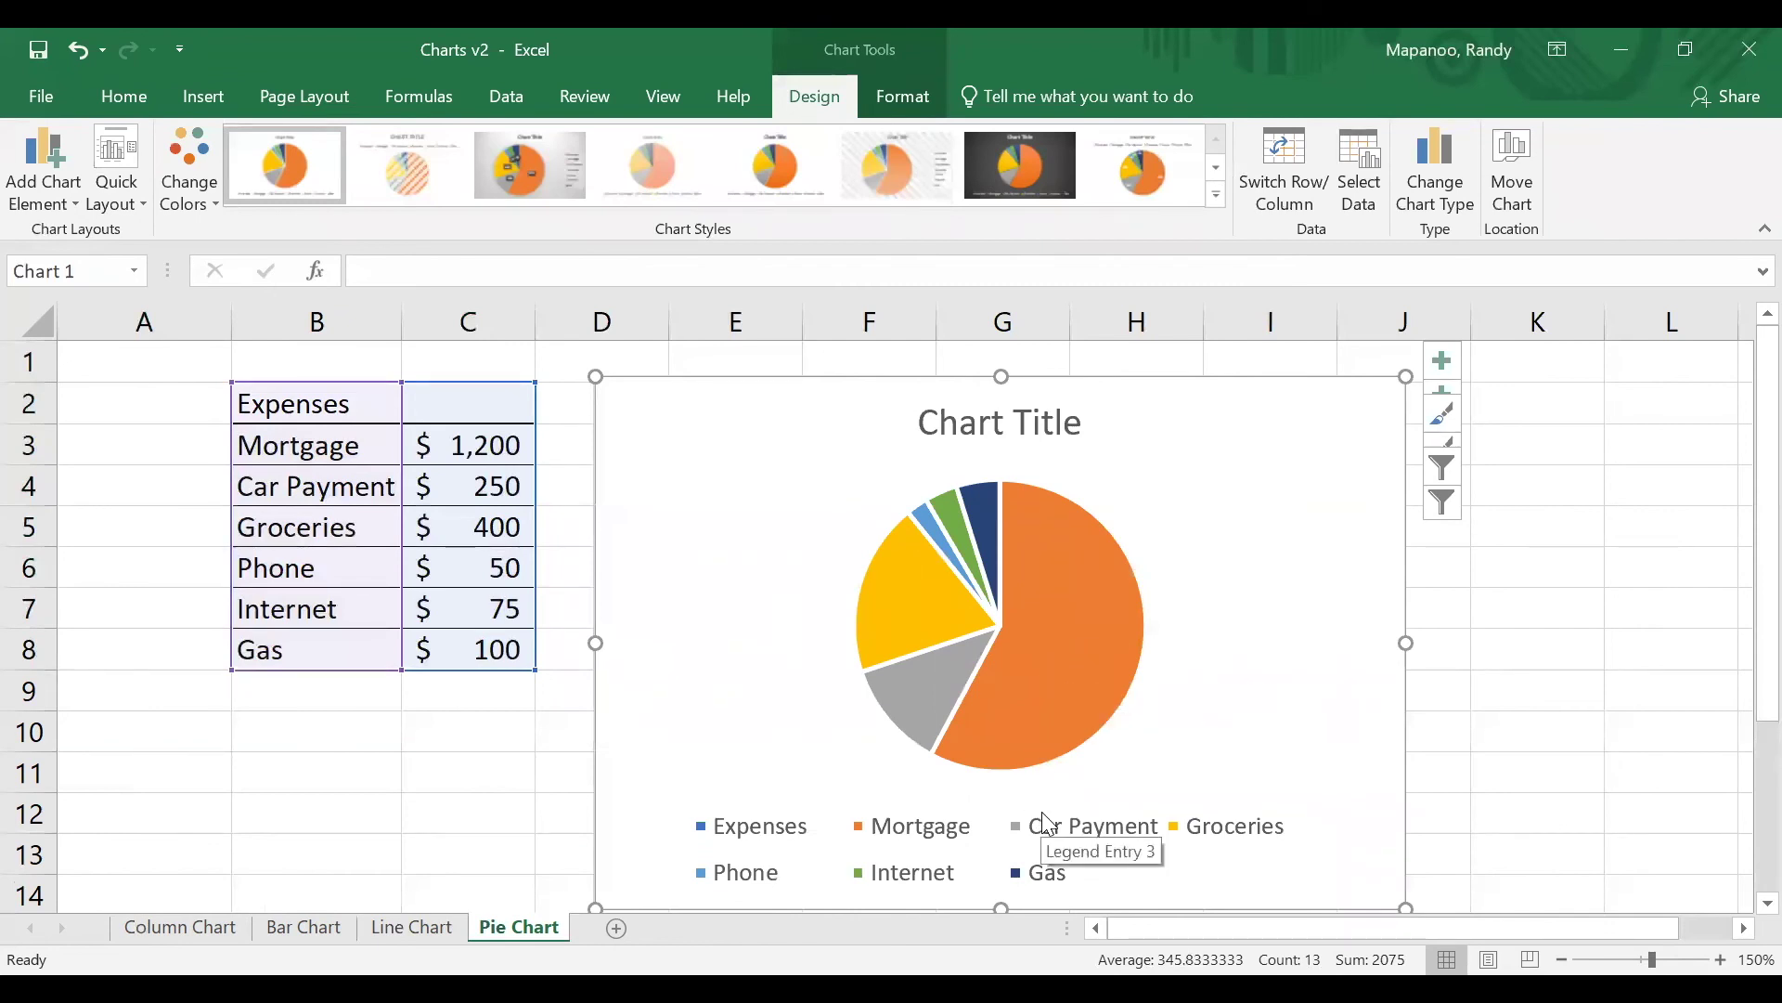
mouse_move(999, 454)
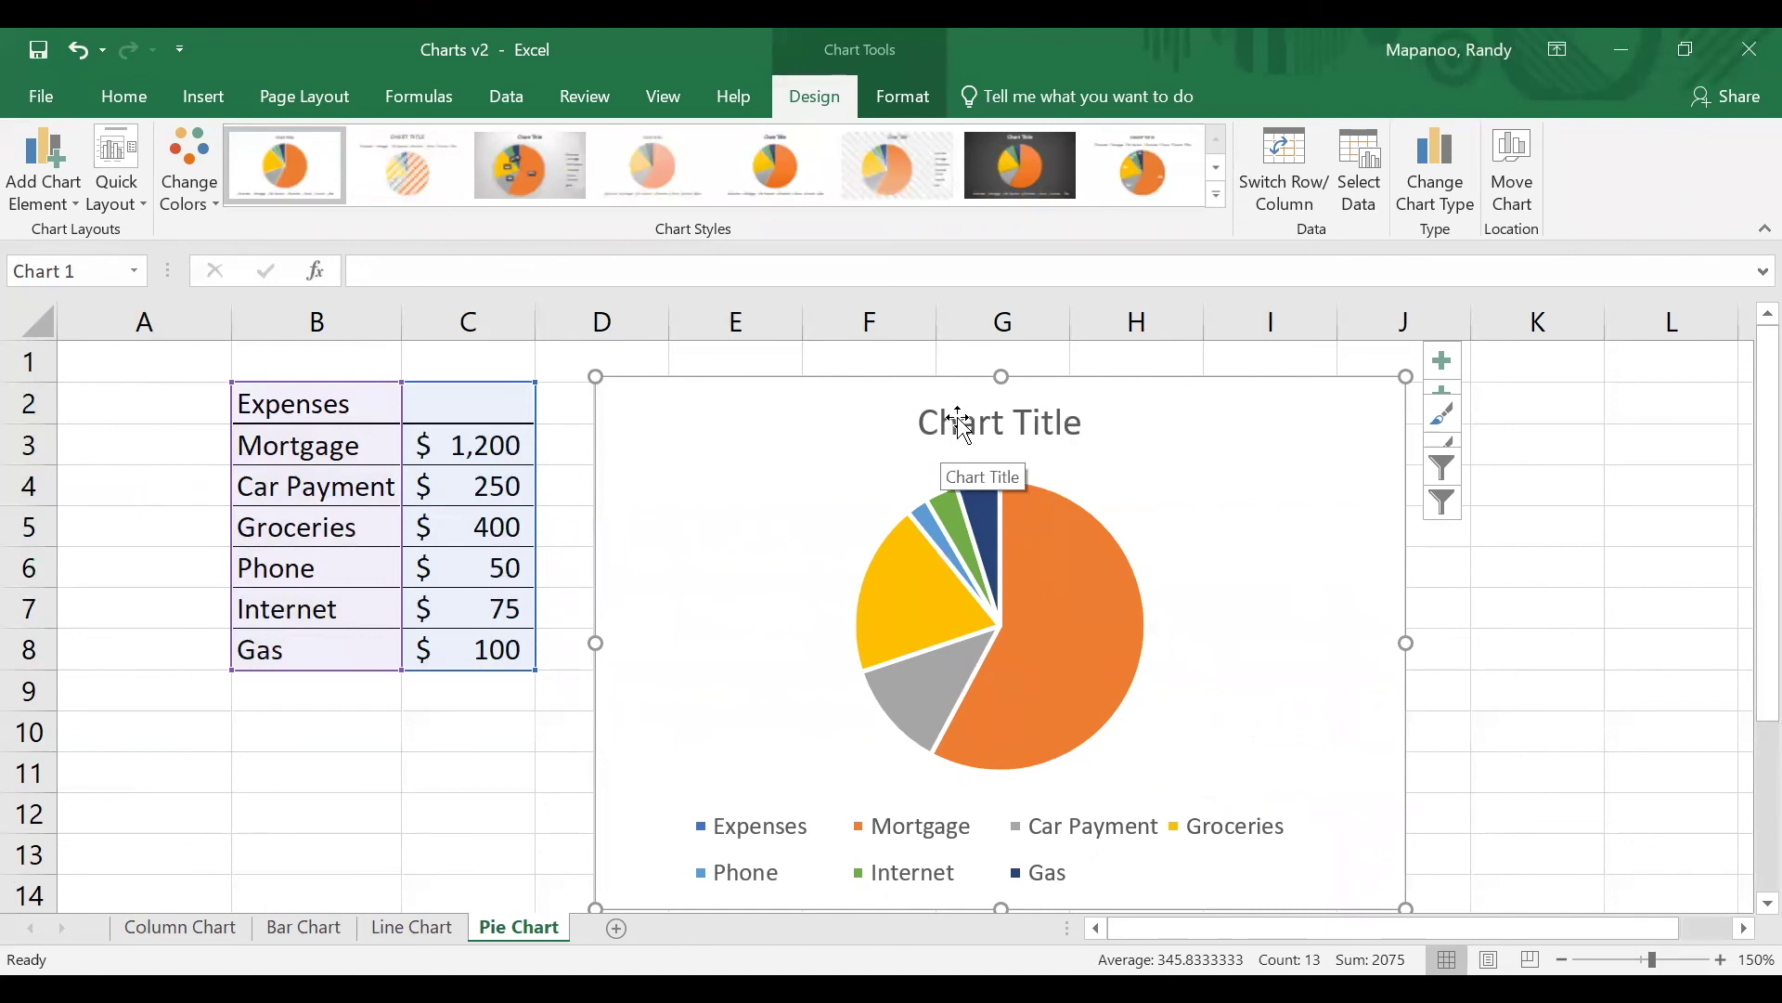
Step: Replace the pie chart's placeholder title with 'Monthly Budget'
left_click(959, 419)
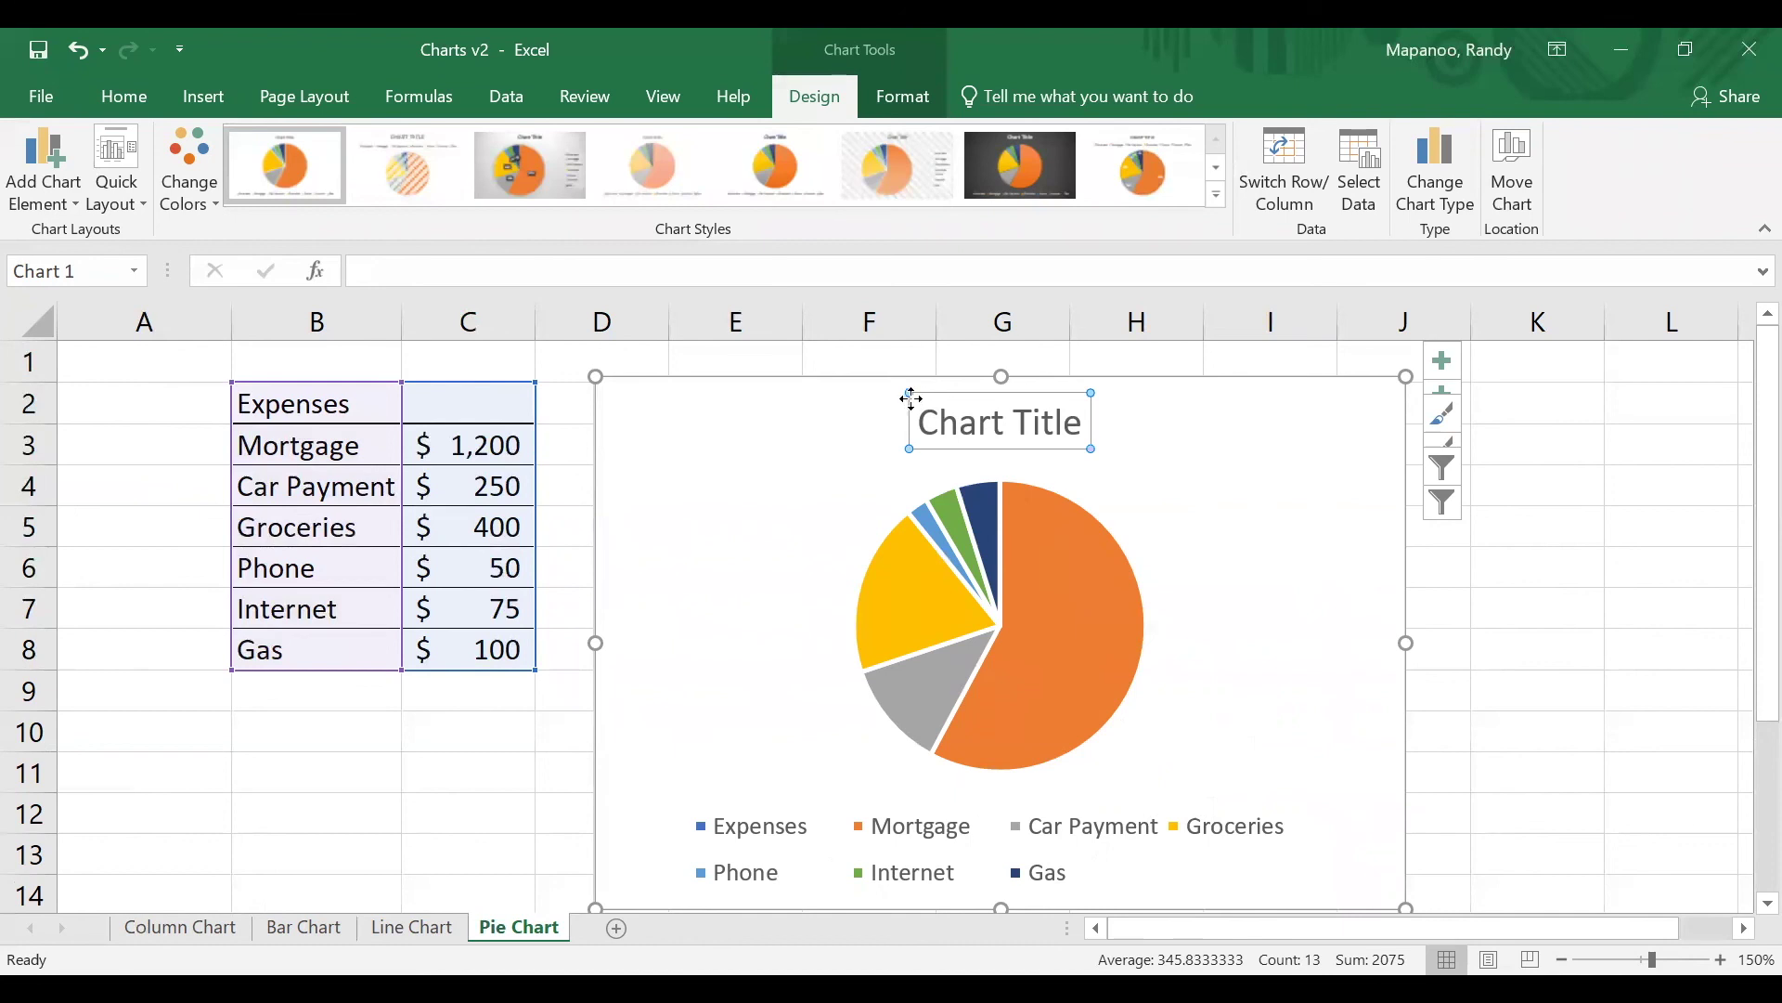
left_click(967, 425)
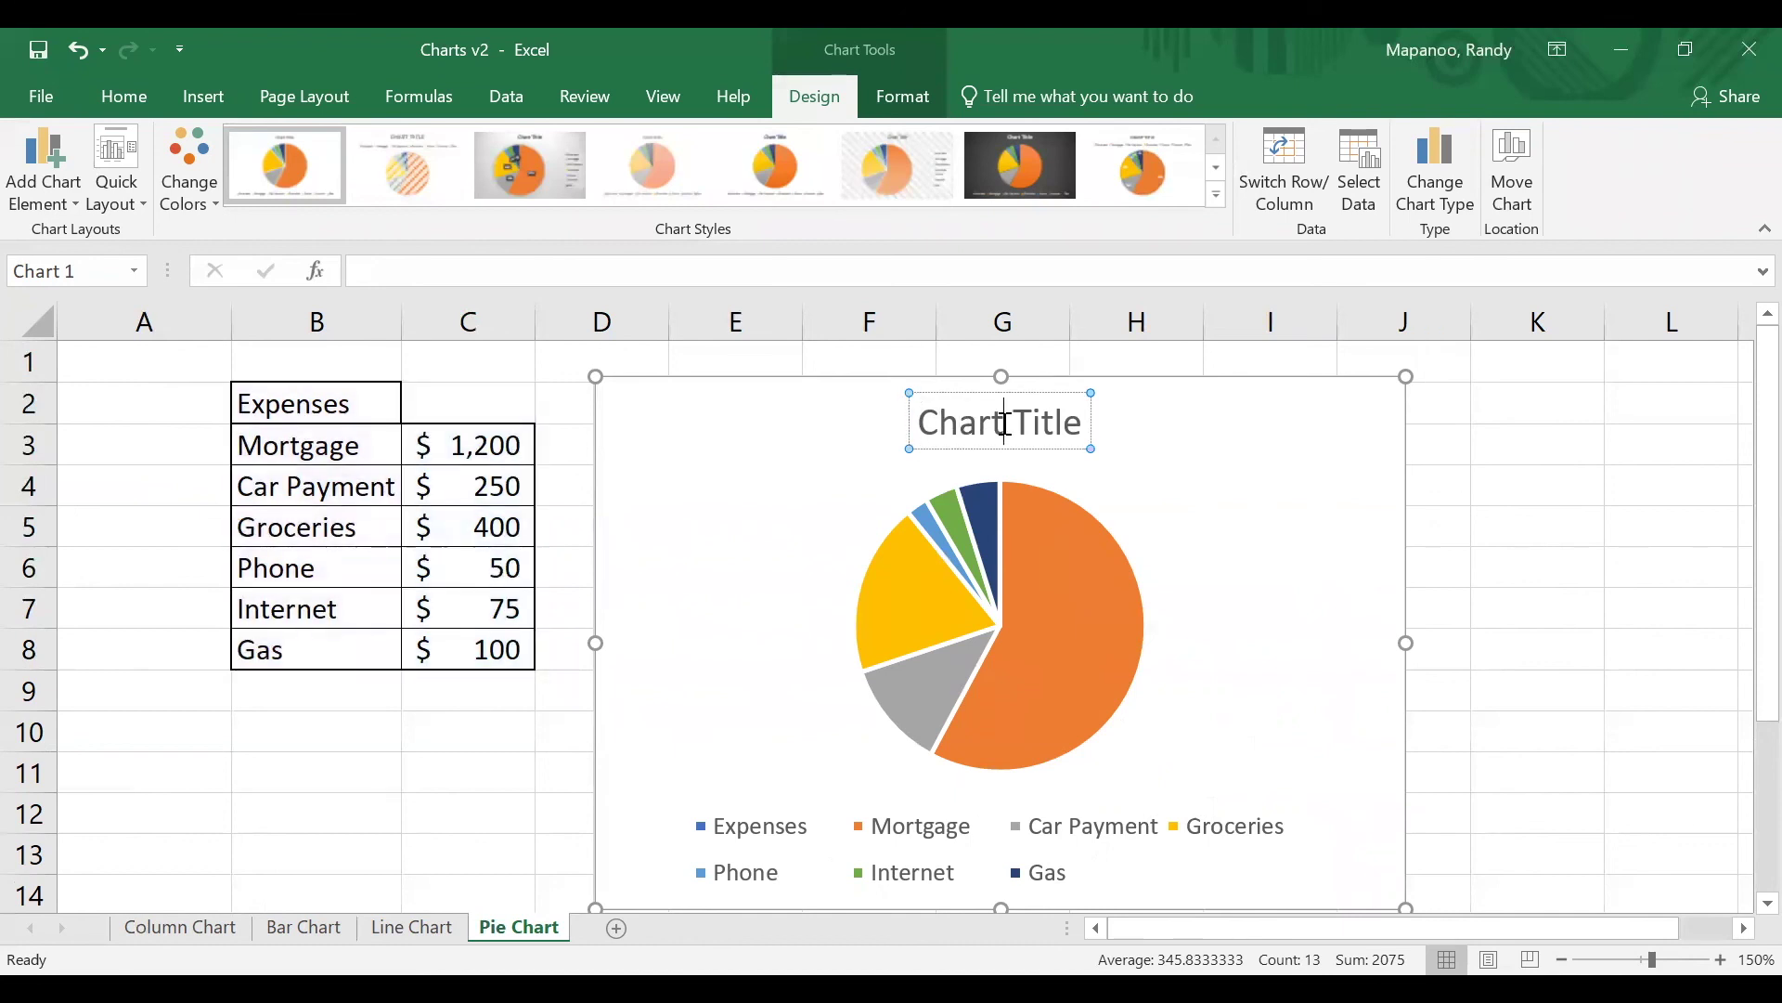
triple_click(1003, 422)
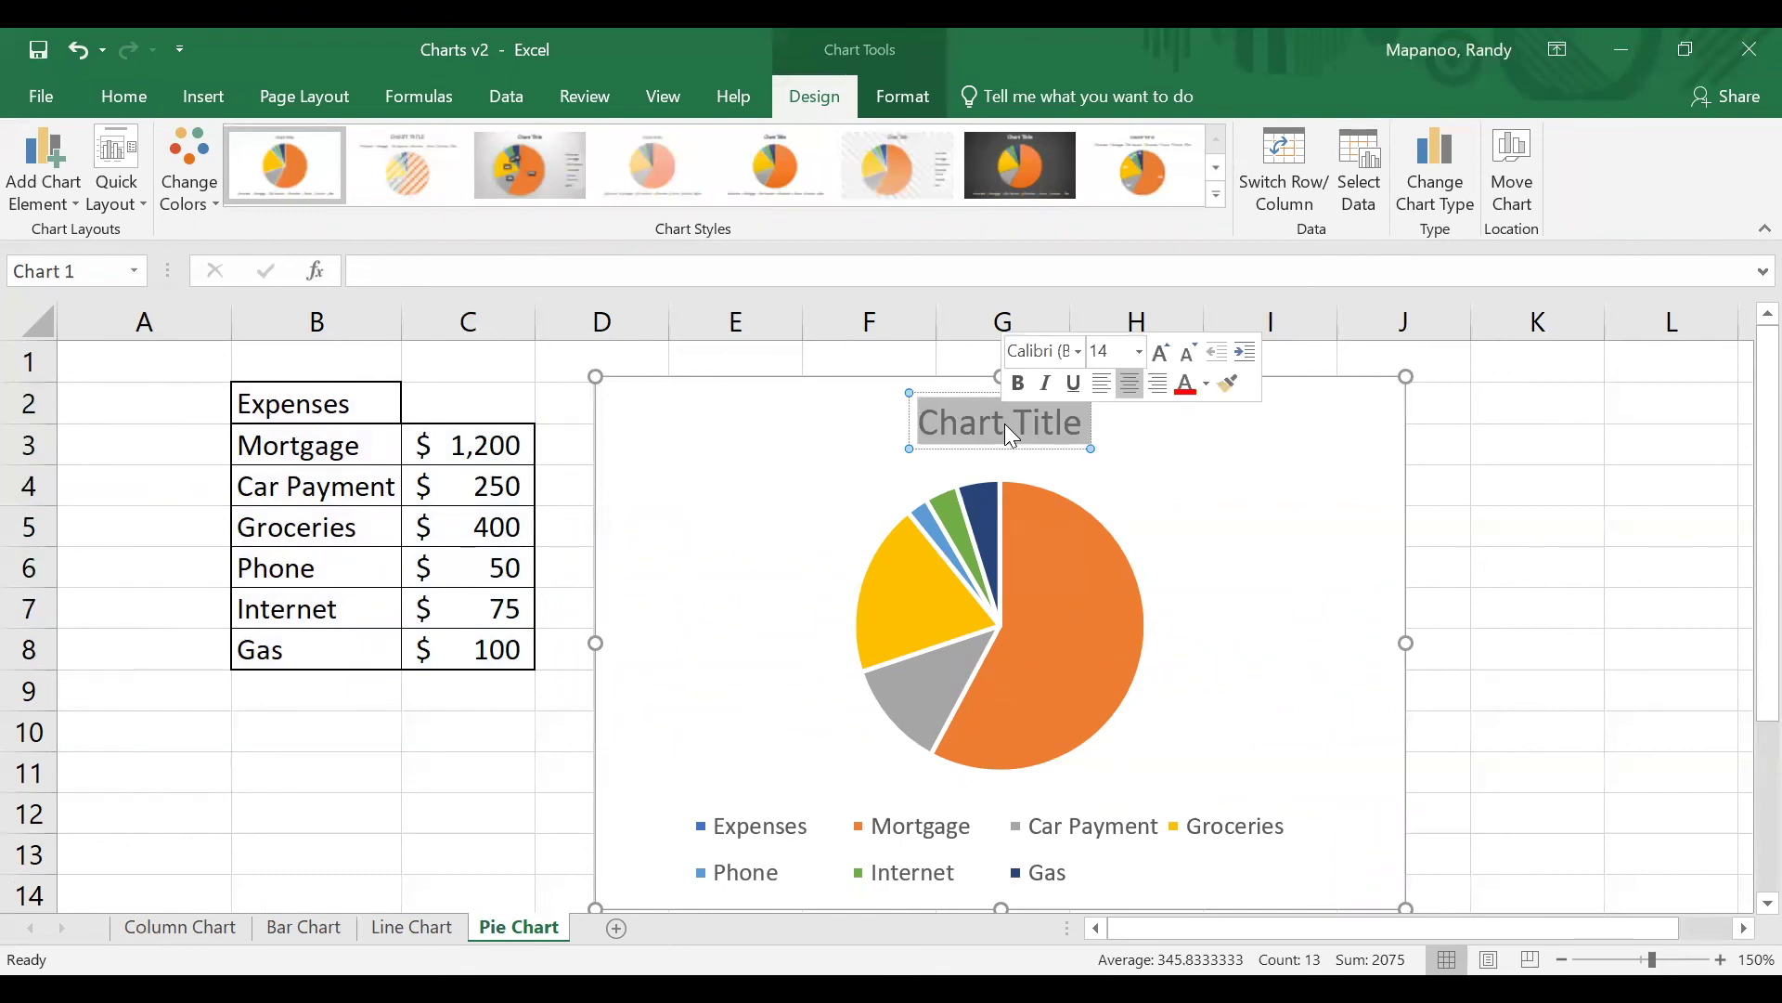
key("BackSpace")
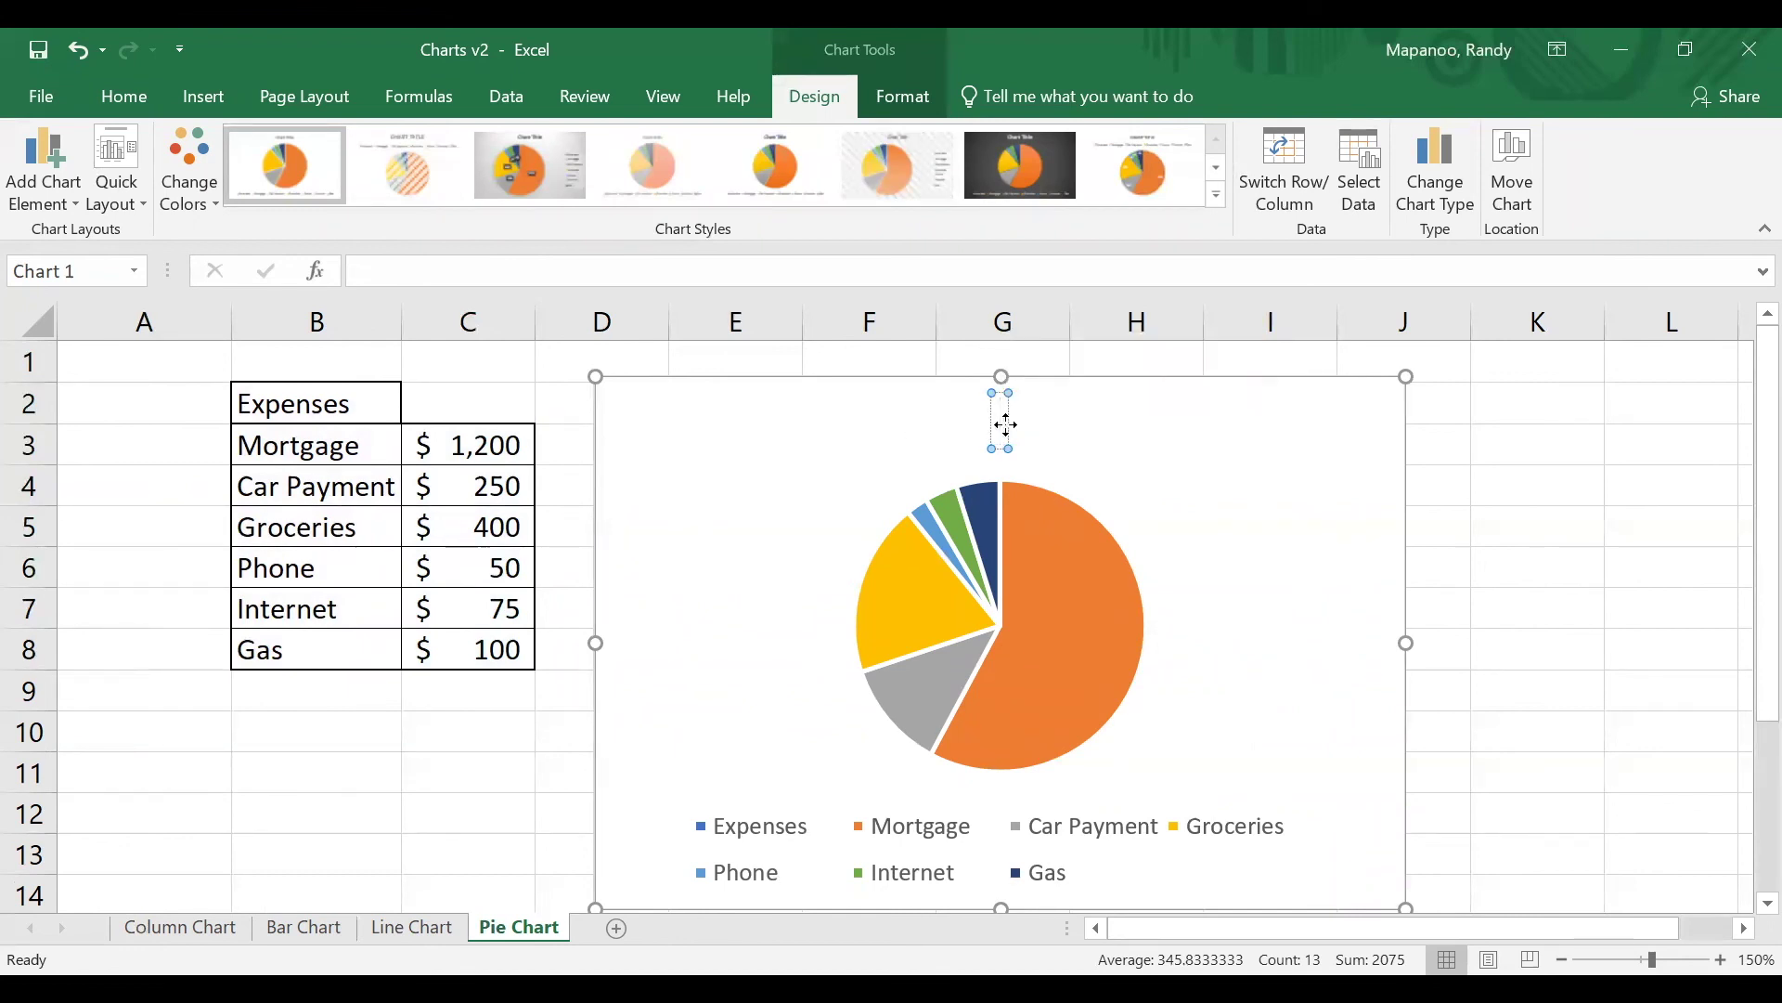
type("M")
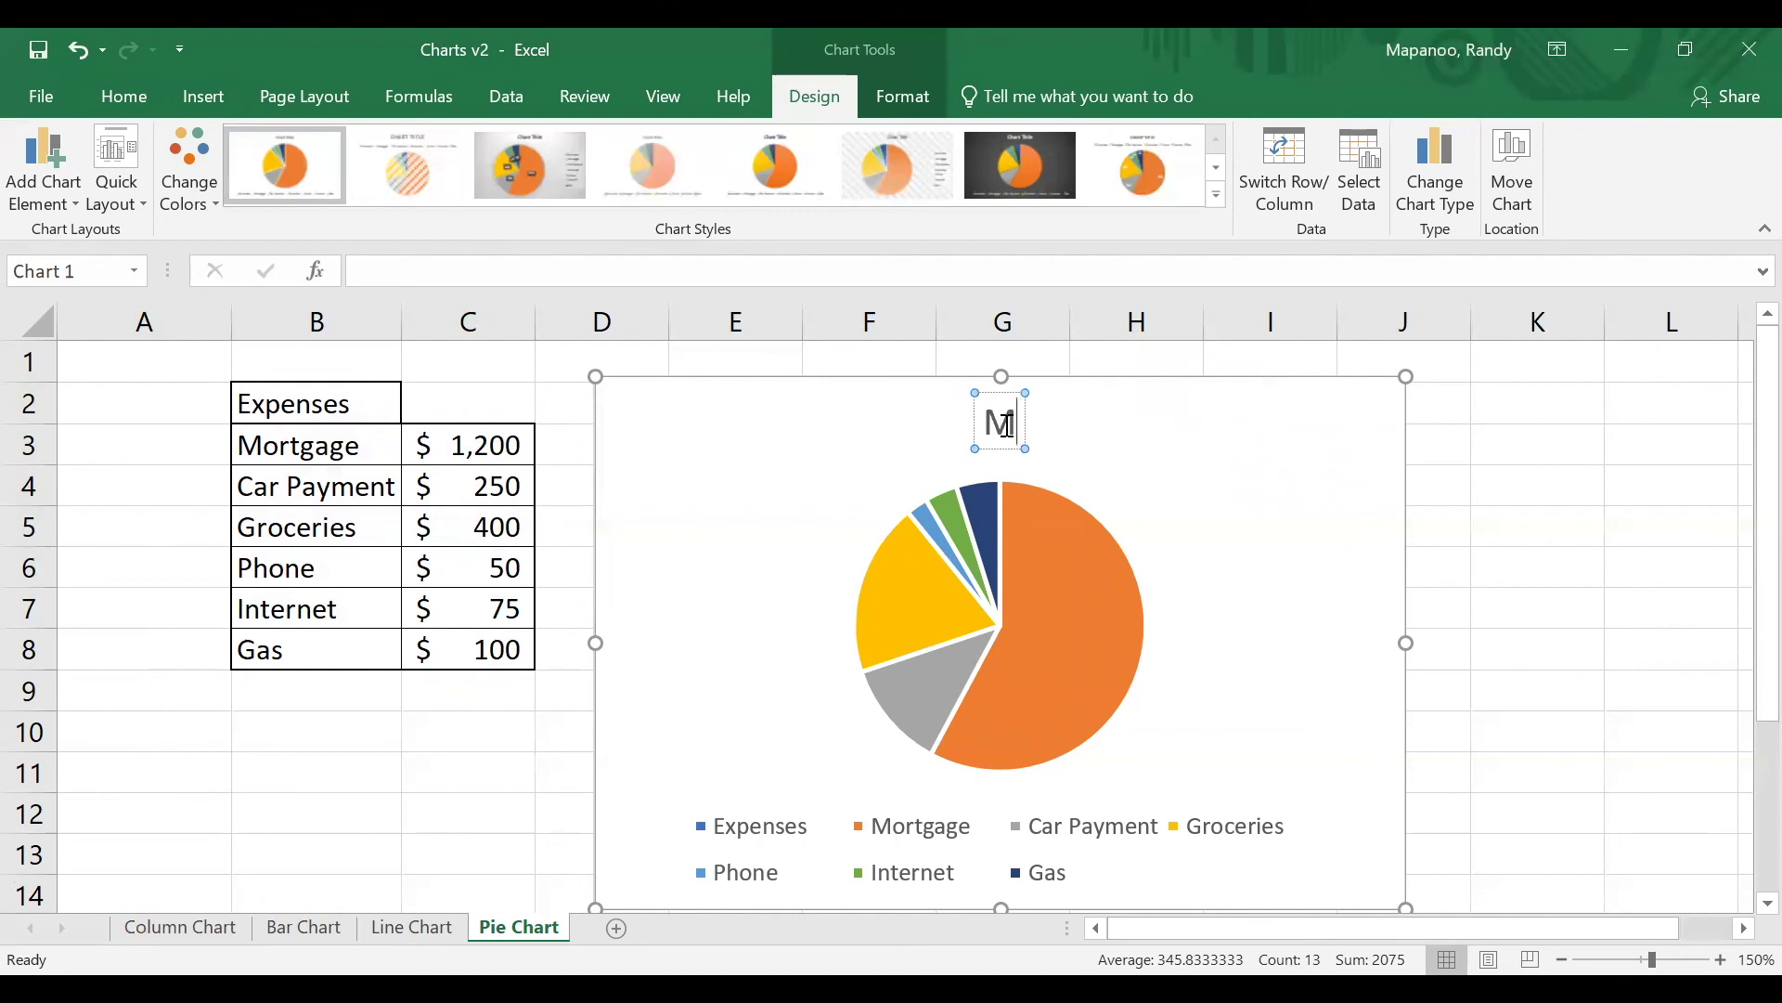
type("onthly Budget")
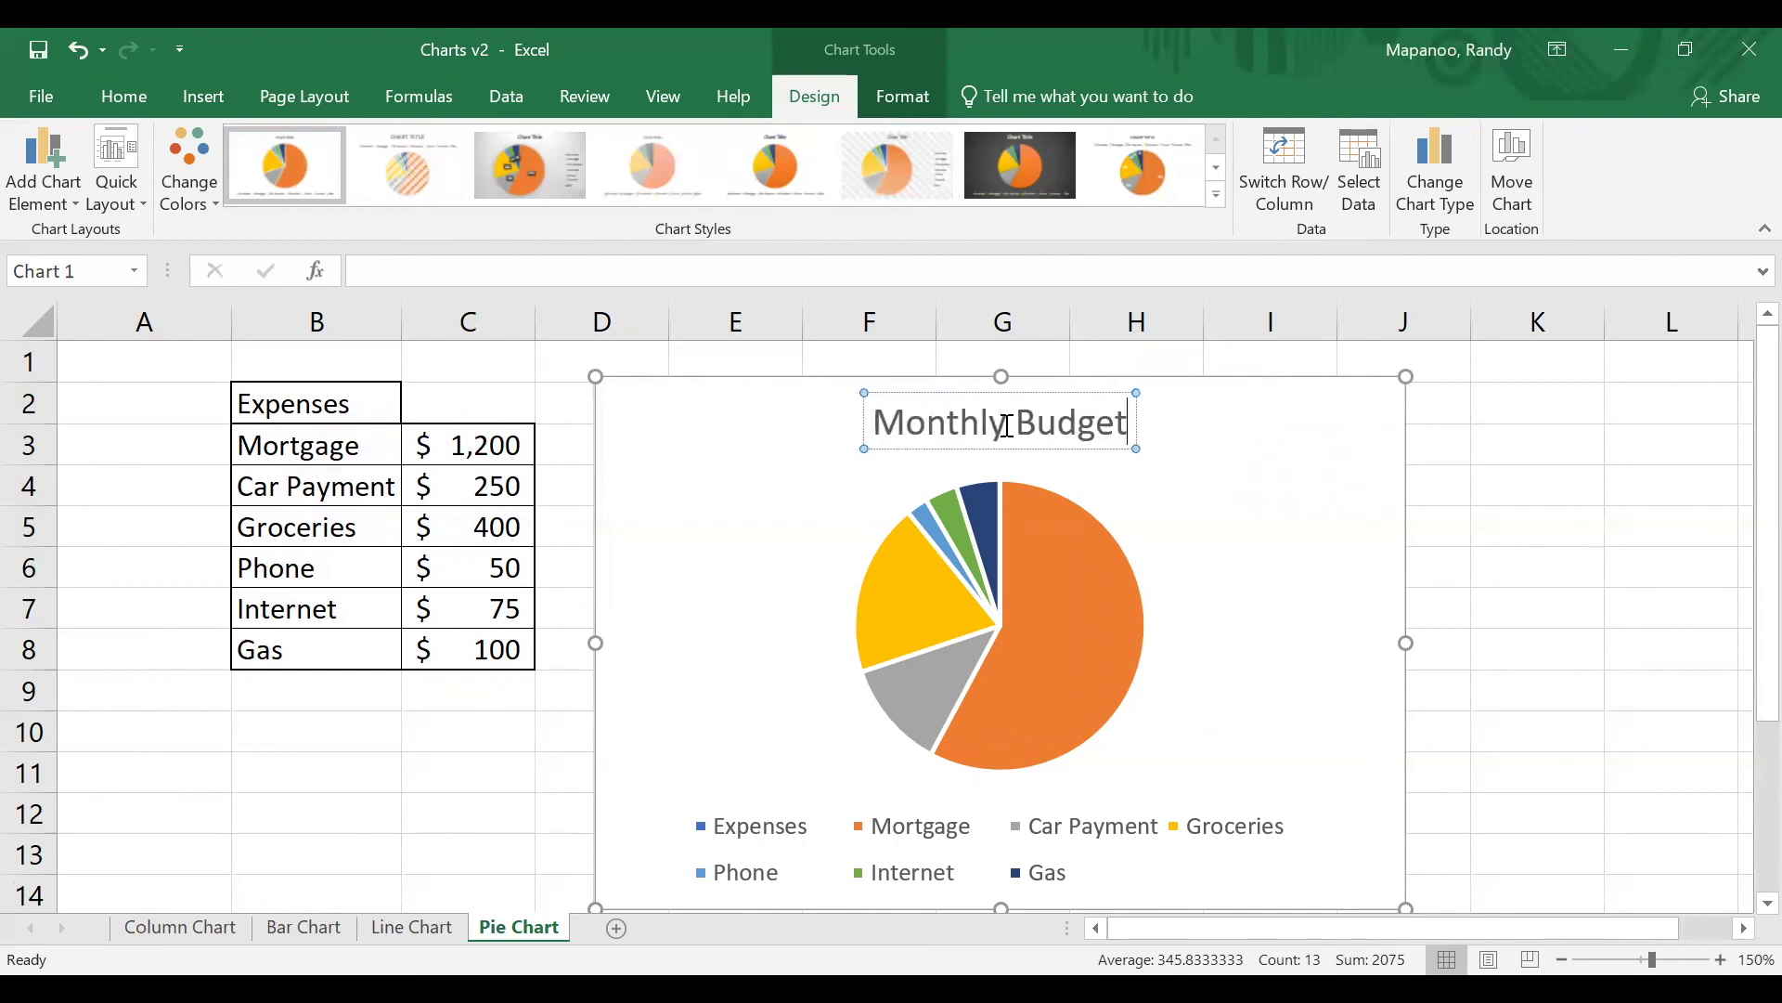
left_click(1258, 509)
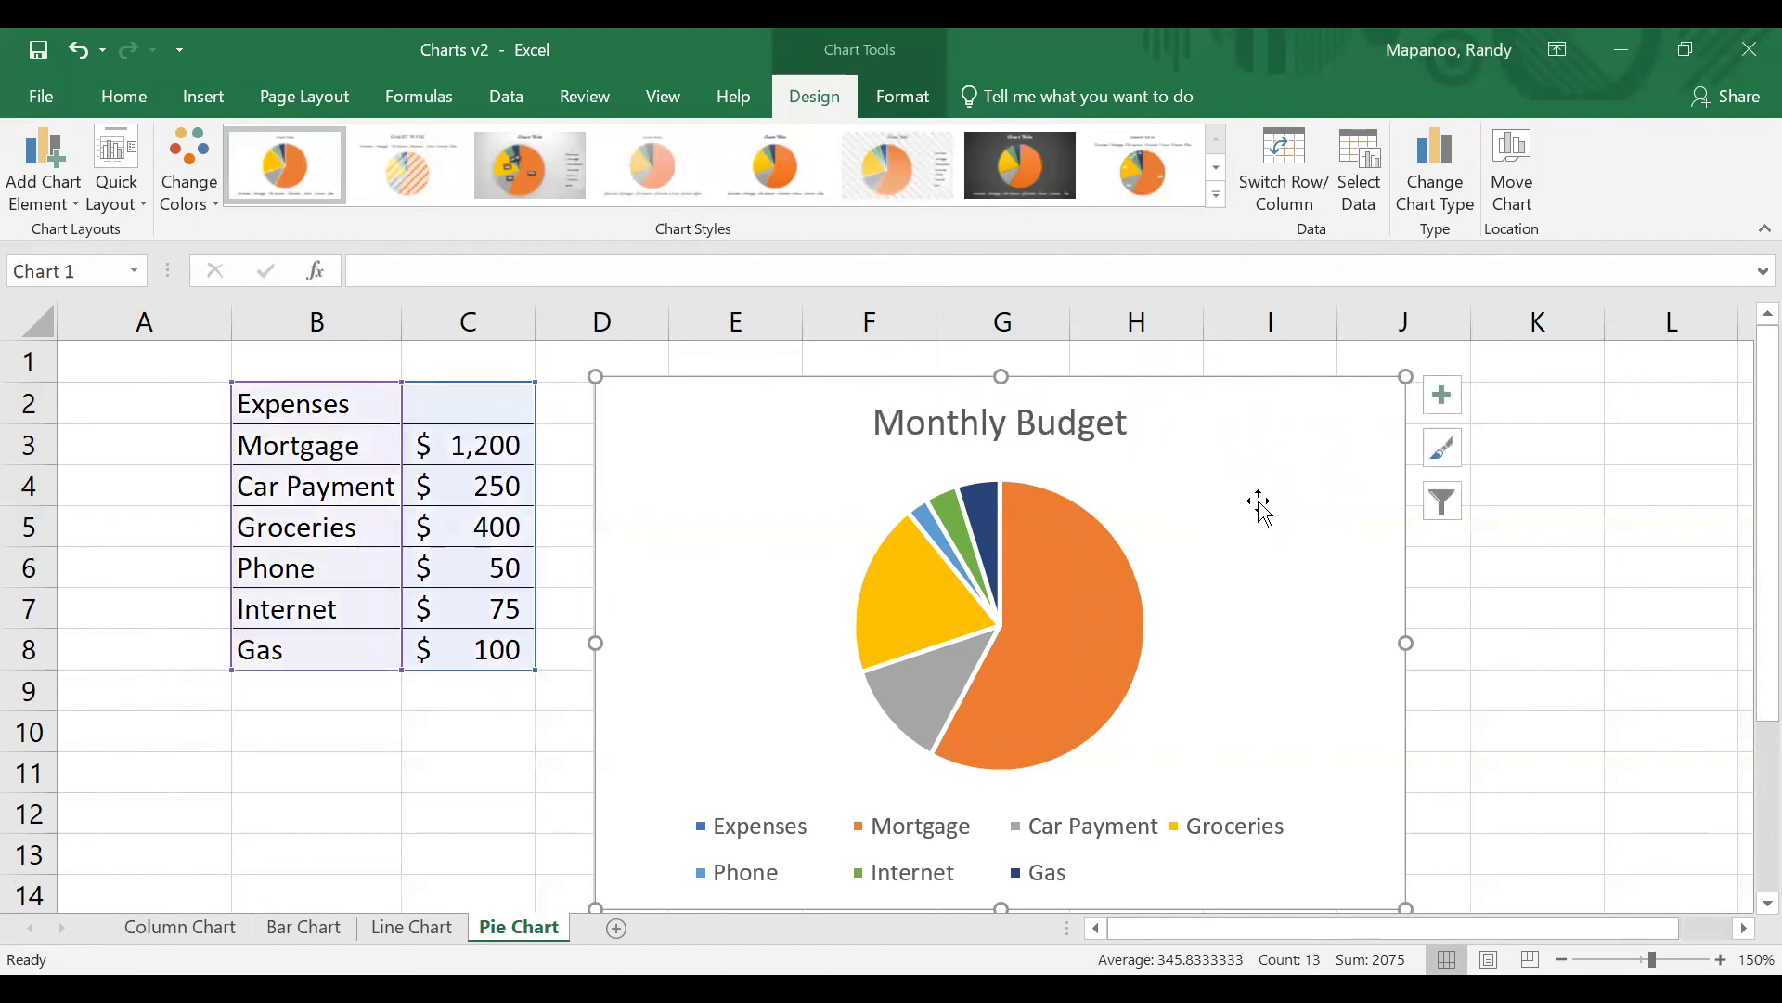